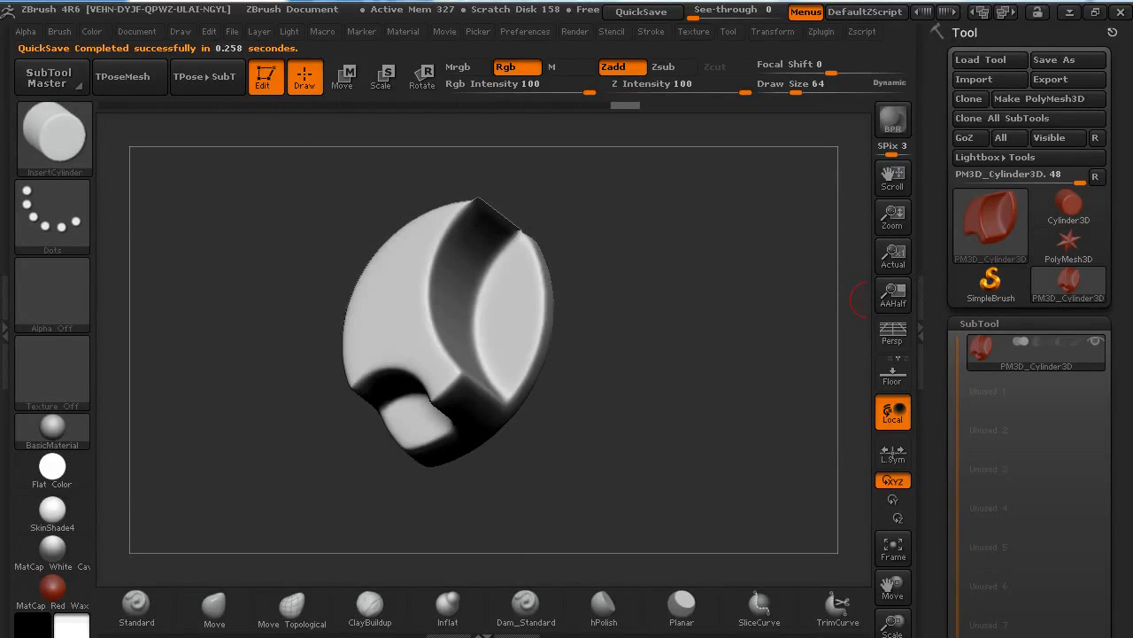
Orbit the carved DynaMesh model to inspect it from several angles
{"action": "left_click_drag", "start_coordinate": [660, 404], "coordinate": [453, 341]}
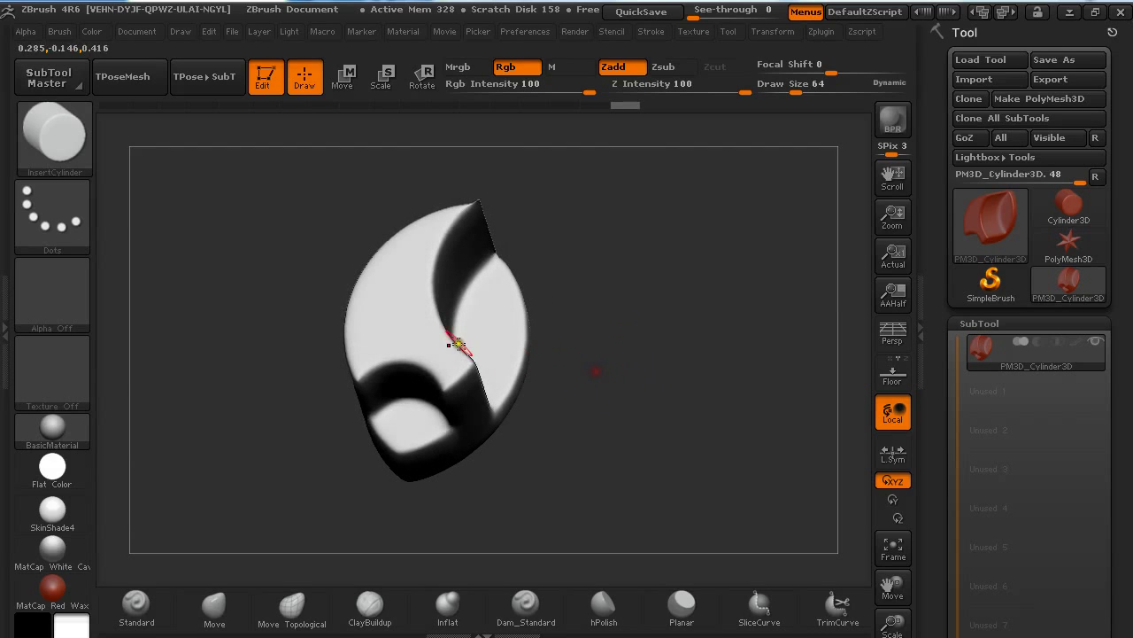
{"action": "left_click_drag", "start_coordinate": [590, 369], "coordinate": [659, 363]}
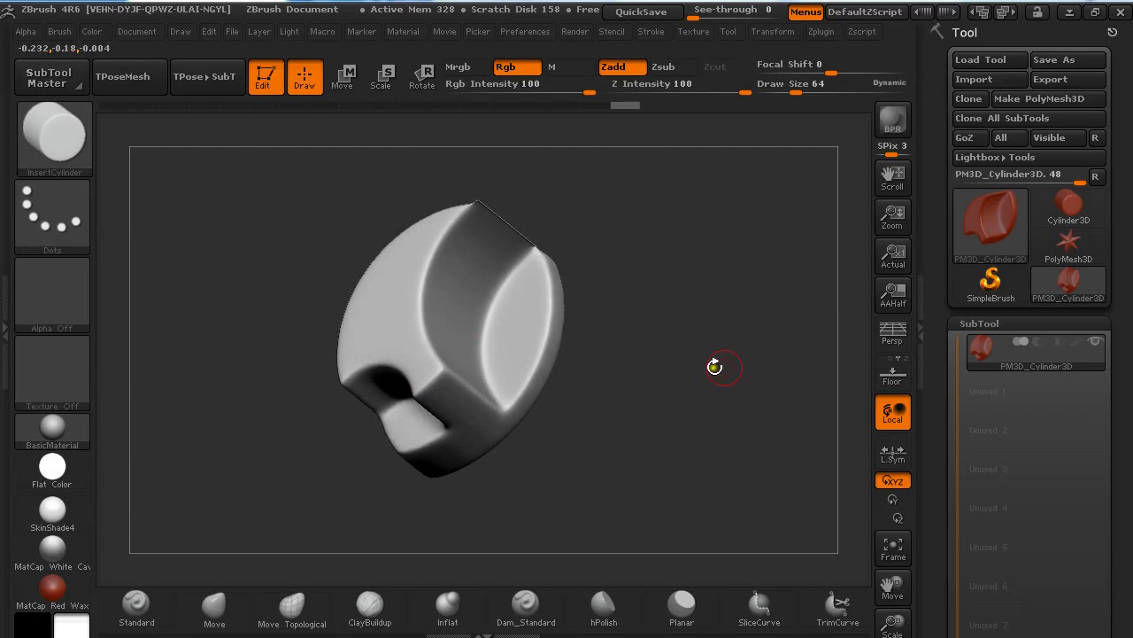
Select the Cylinder3D primitive, snap it front-on, and convert it to a PolyMesh3D
{"action": "left_click", "coordinate": [1068, 212]}
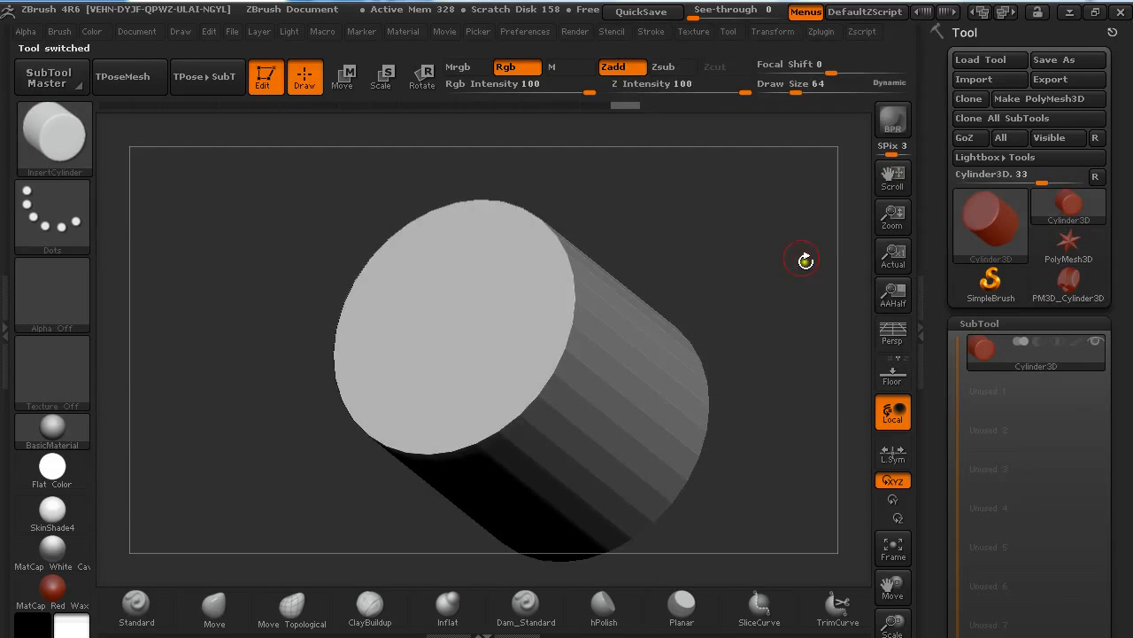
{"action": "left_click_drag", "start_coordinate": [756, 235], "coordinate": [783, 267], "text": "shift"}
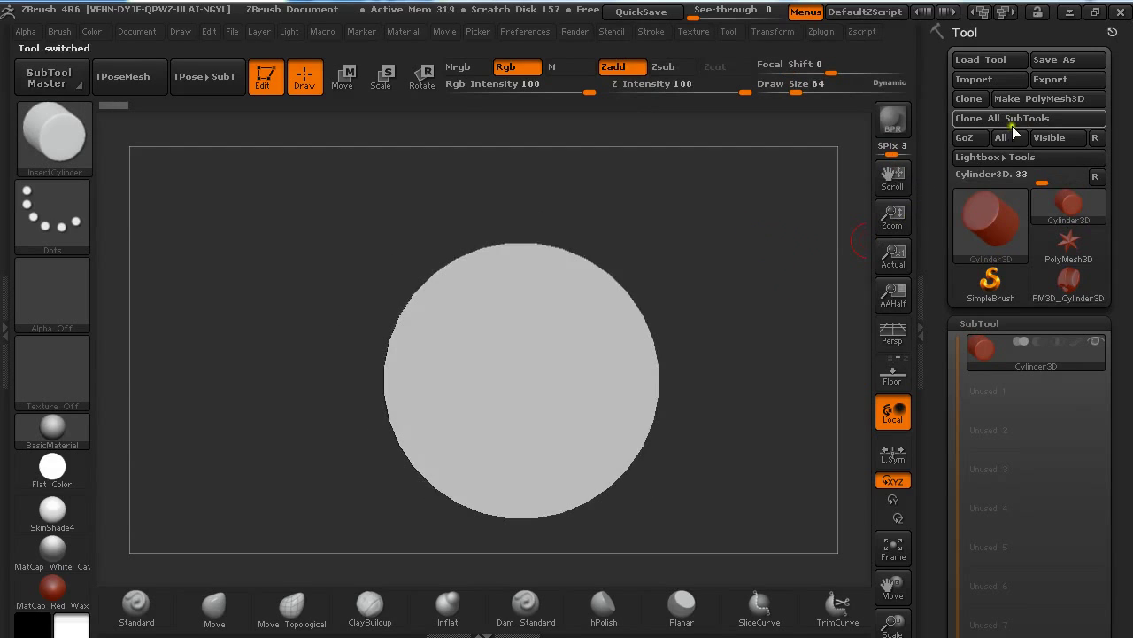
{"action": "left_click", "coordinate": [1050, 98]}
DynaMesh the cylinder at resolution 128 with Blur 0 and Project turned off
{"action": "left_click_drag", "start_coordinate": [1126, 301], "coordinate": [1088, 108]}
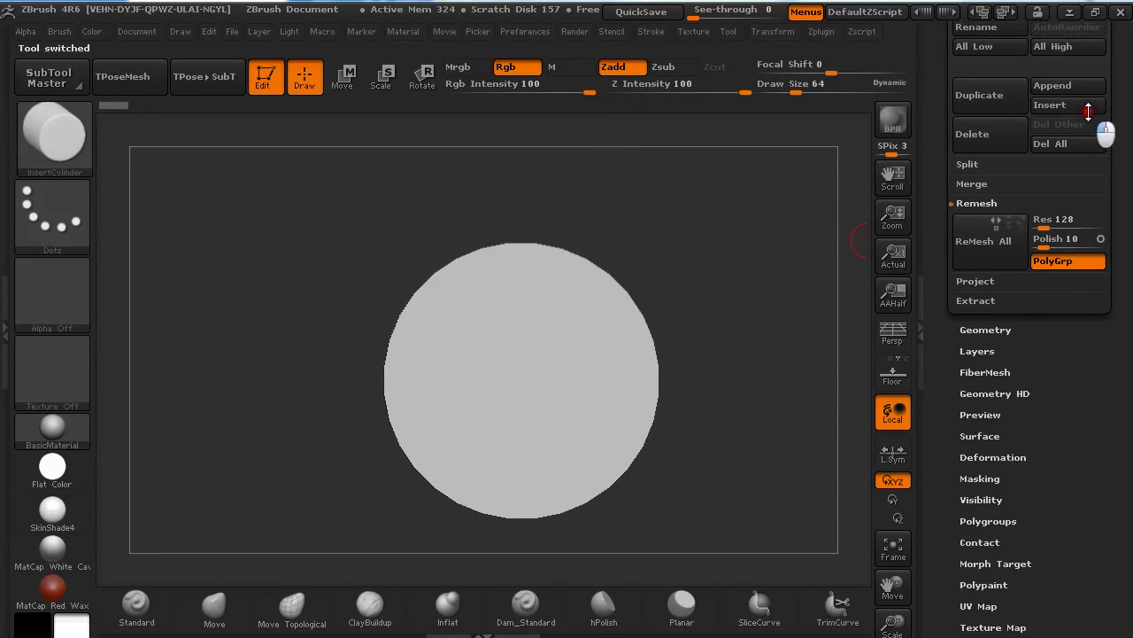
{"action": "left_click", "coordinate": [967, 203]}
{"action": "left_click", "coordinate": [986, 269]}
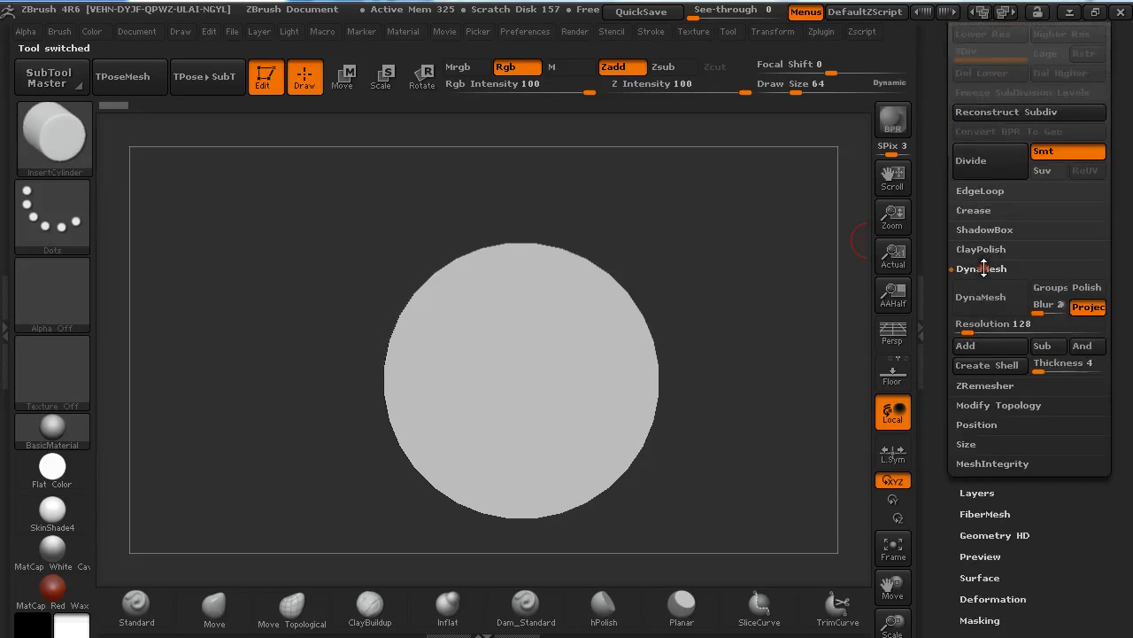
{"action": "left_click", "coordinate": [1089, 307]}
{"action": "left_click_drag", "start_coordinate": [1049, 305], "coordinate": [1016, 306]}
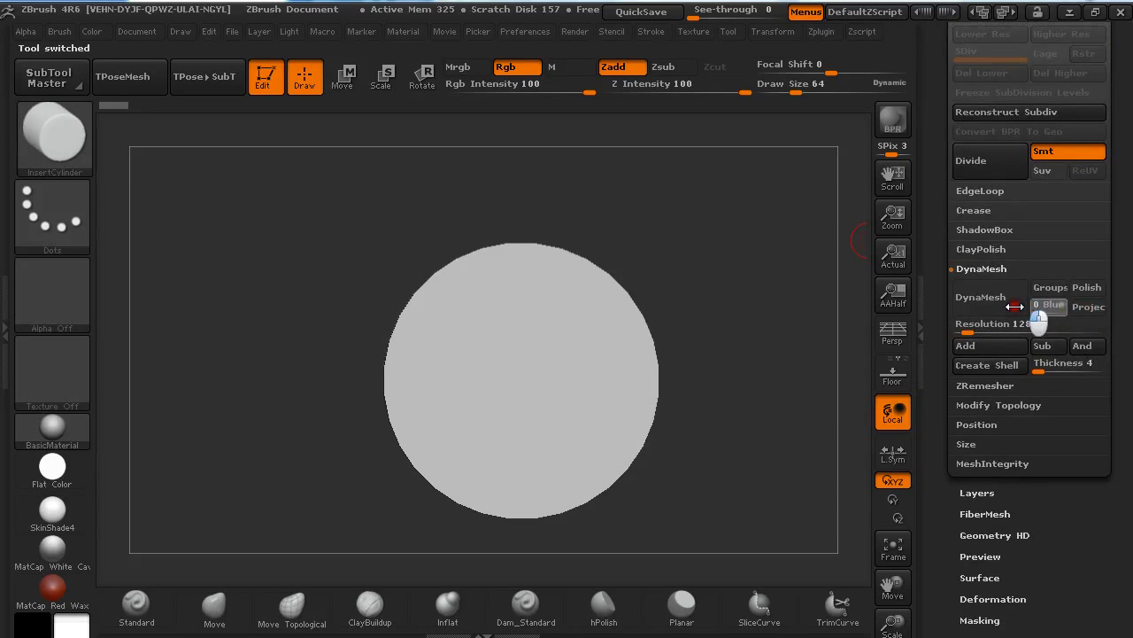
{"action": "left_click", "coordinate": [983, 301]}
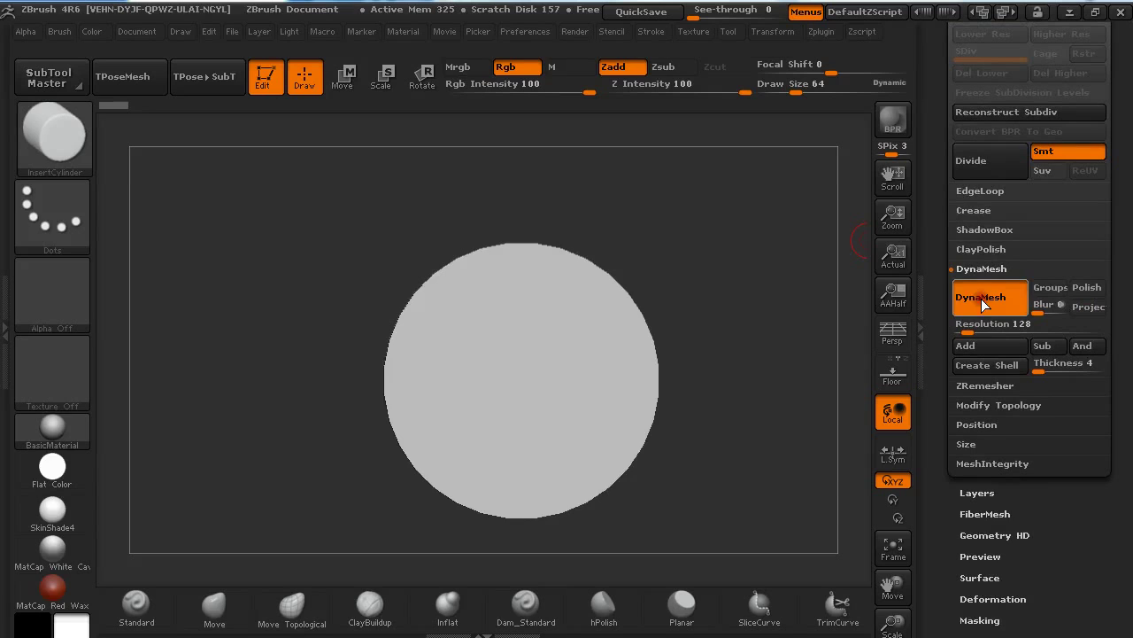
{"action": "mouse_move", "coordinate": [767, 329]}
{"action": "left_mouse_down"}
{"action": "mouse_move", "coordinate": [746, 347]}
{"action": "mouse_move", "coordinate": [744, 324]}
{"action": "mouse_move", "coordinate": [776, 322]}
{"action": "mouse_move", "coordinate": [751, 321]}
{"action": "left_mouse_up"}
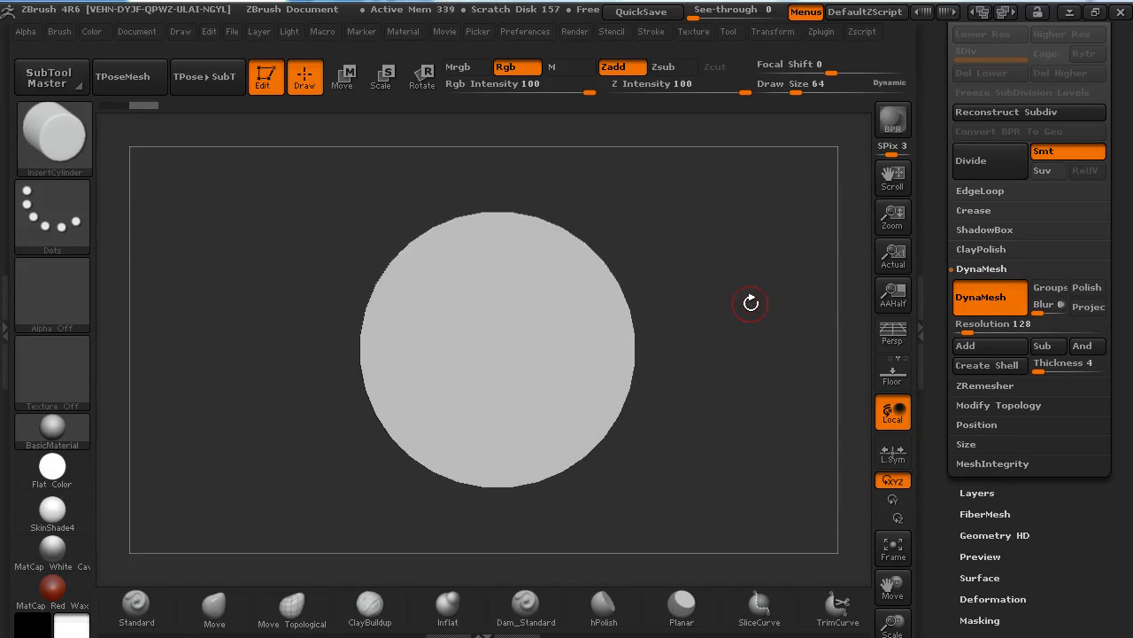
Pick the InsertCylinder brush (B, I) and insert a second, overlapping cylinder
{"action": "key", "text": "b"}
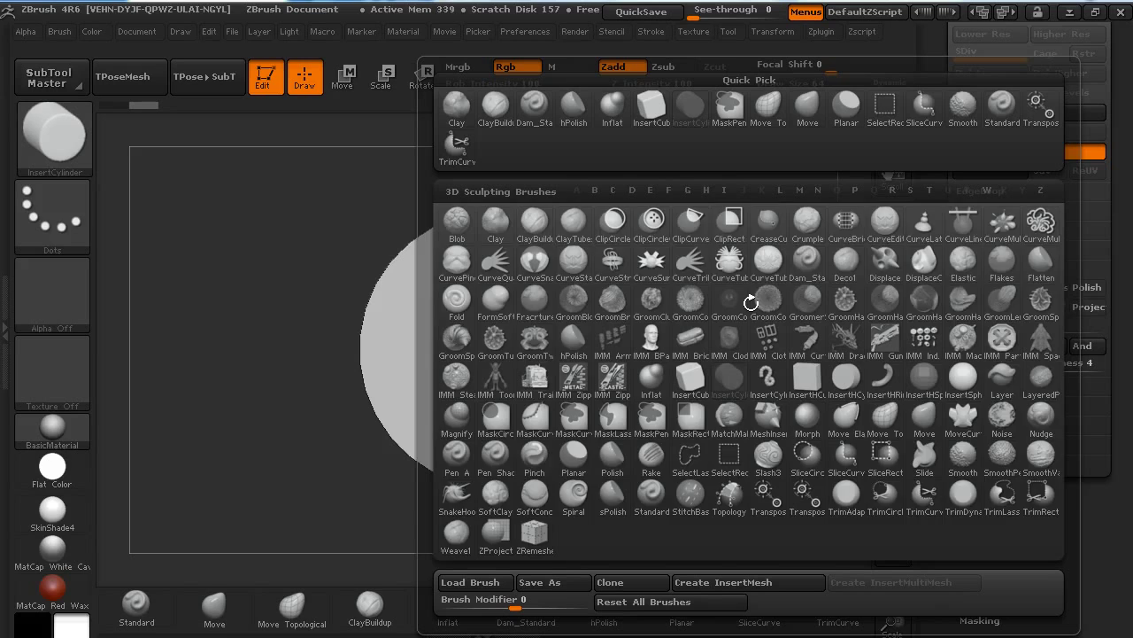
{"action": "key", "text": "i"}
{"action": "left_click", "coordinate": [751, 303]}
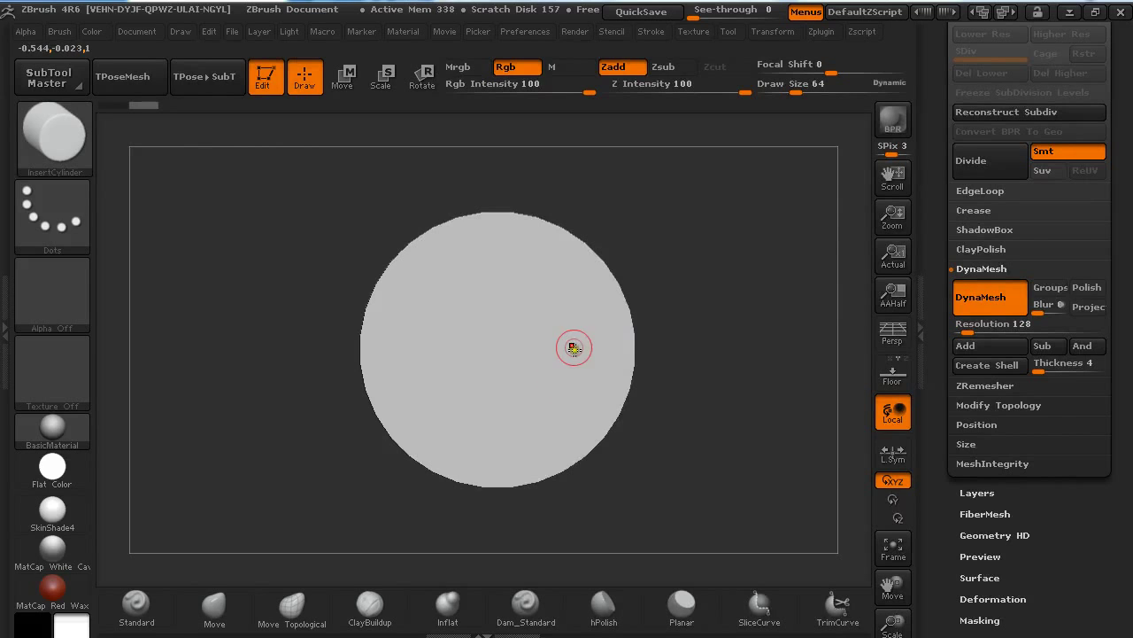
{"action": "left_click_drag", "start_coordinate": [575, 328], "coordinate": [646, 421]}
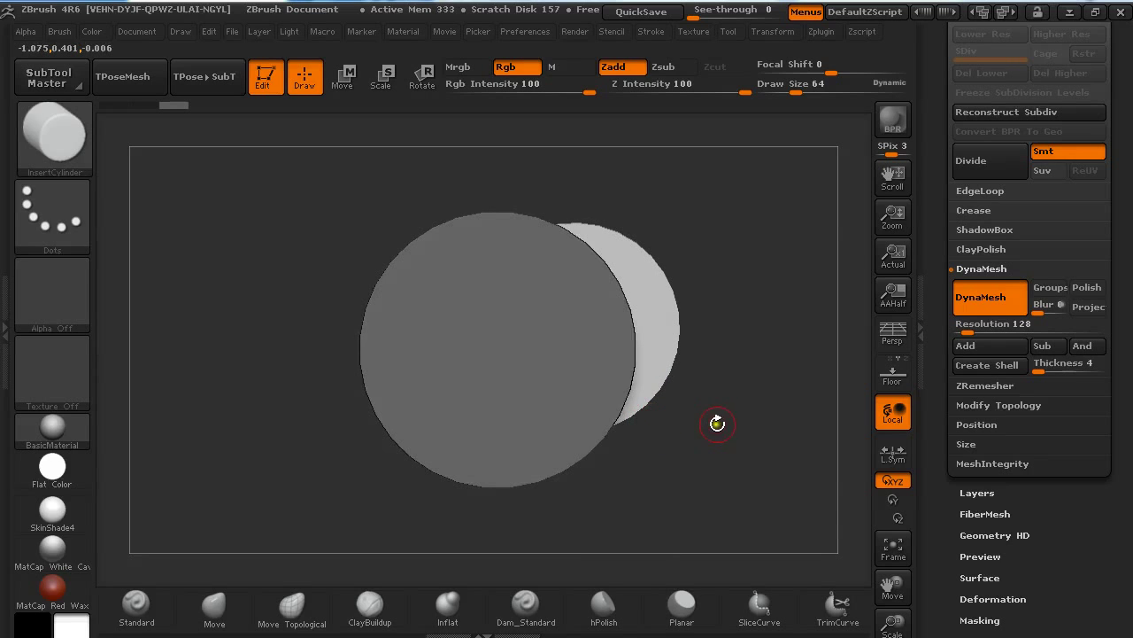
{"action": "left_click_drag", "start_coordinate": [748, 423], "coordinate": [672, 439]}
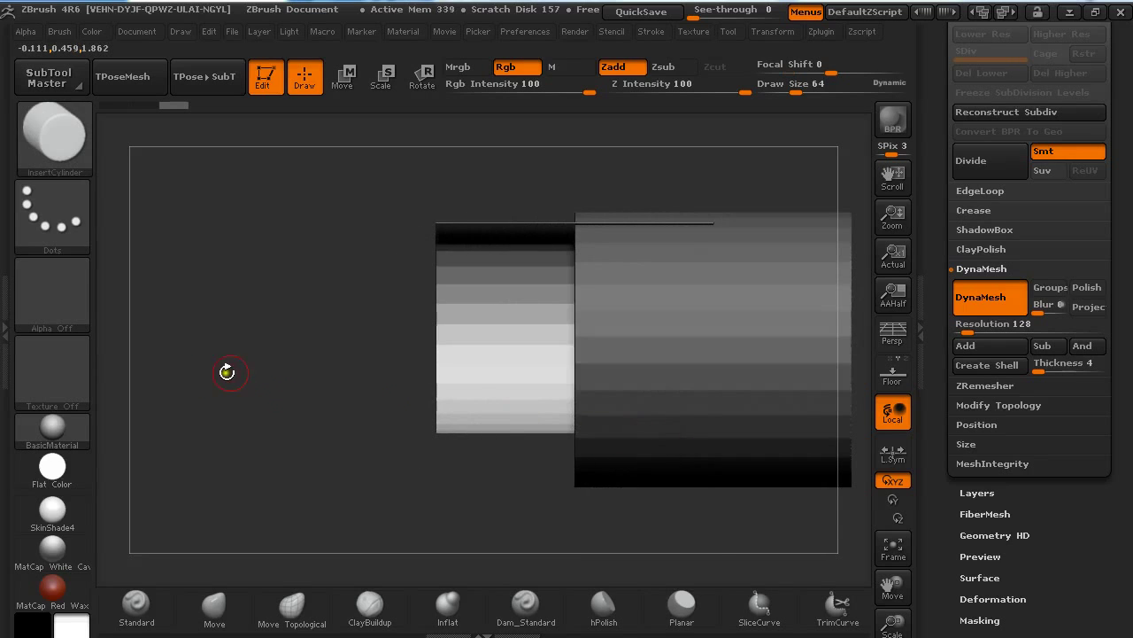
Turn on Double in Display Properties and orbit around the overlapping cylinders
{"action": "left_click_drag", "start_coordinate": [227, 372], "coordinate": [283, 394]}
{"action": "left_click_drag", "start_coordinate": [1097, 609], "coordinate": [1073, 428]}
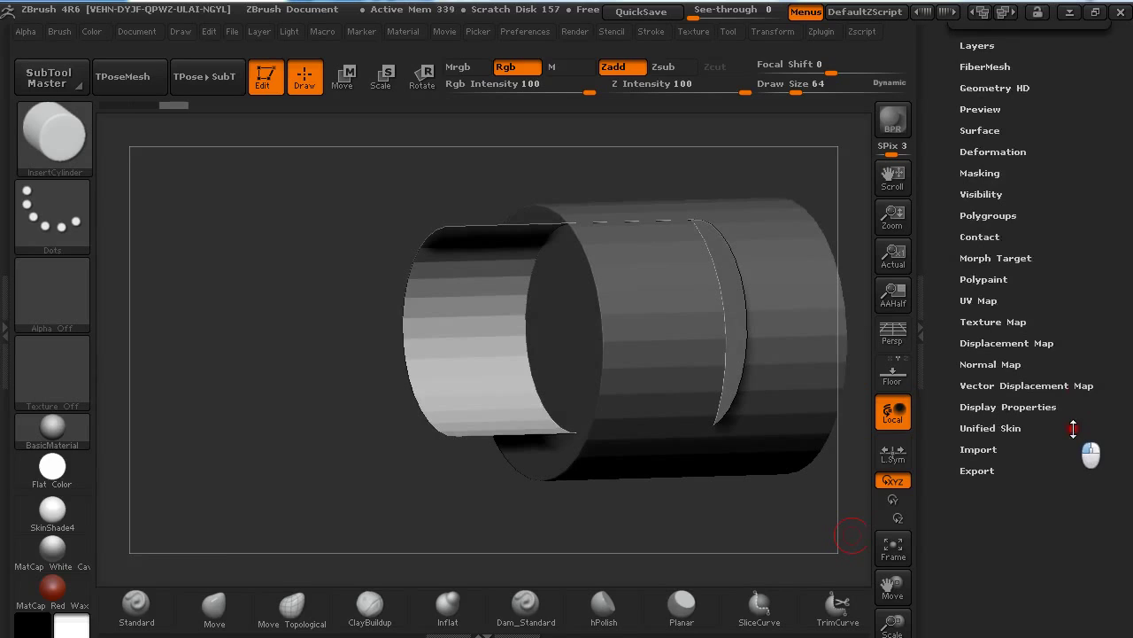
{"action": "left_click", "coordinate": [1022, 408]}
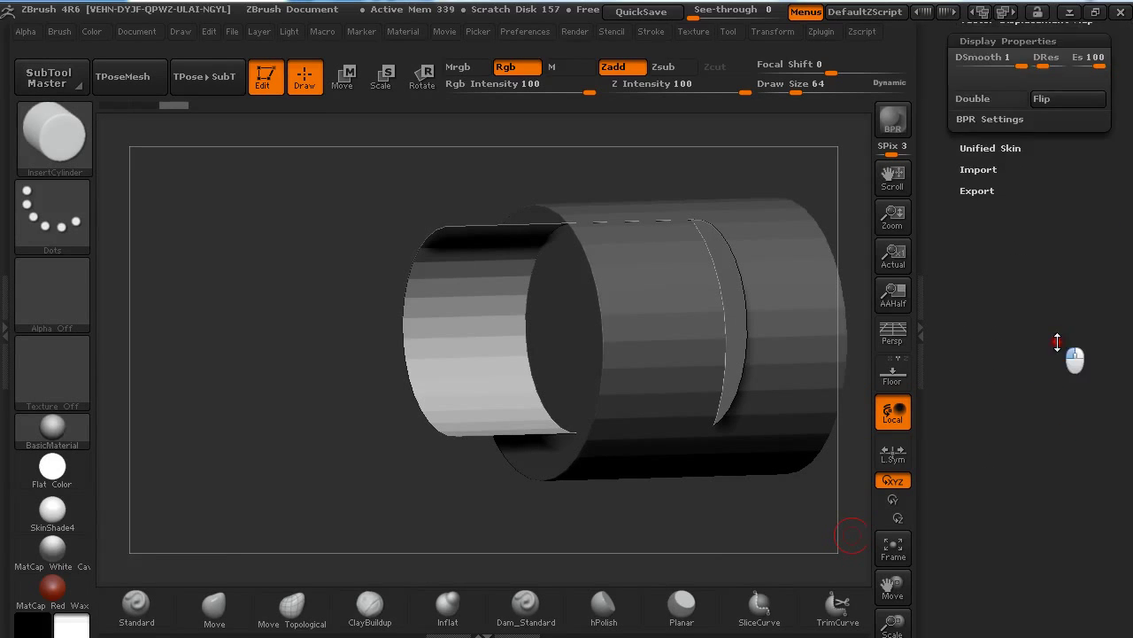
{"action": "left_click_drag", "start_coordinate": [1062, 341], "coordinate": [1059, 434]}
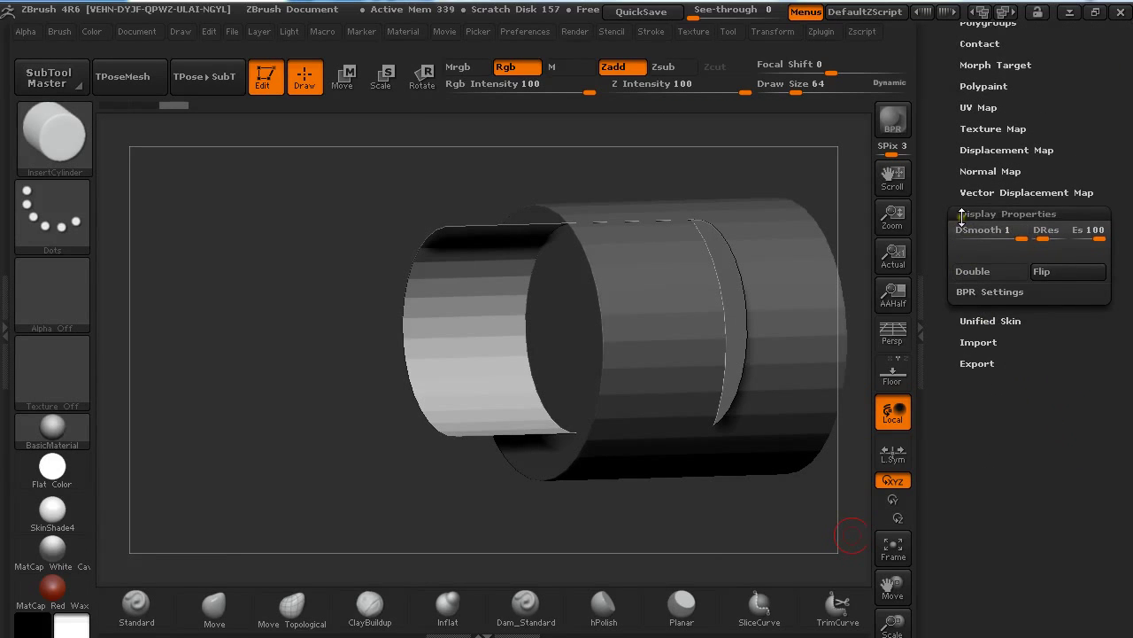
{"action": "left_click", "coordinate": [987, 272]}
{"action": "mouse_move", "coordinate": [211, 331]}
{"action": "left_mouse_down"}
{"action": "mouse_move", "coordinate": [177, 316]}
{"action": "mouse_move", "coordinate": [227, 321]}
{"action": "left_mouse_up"}
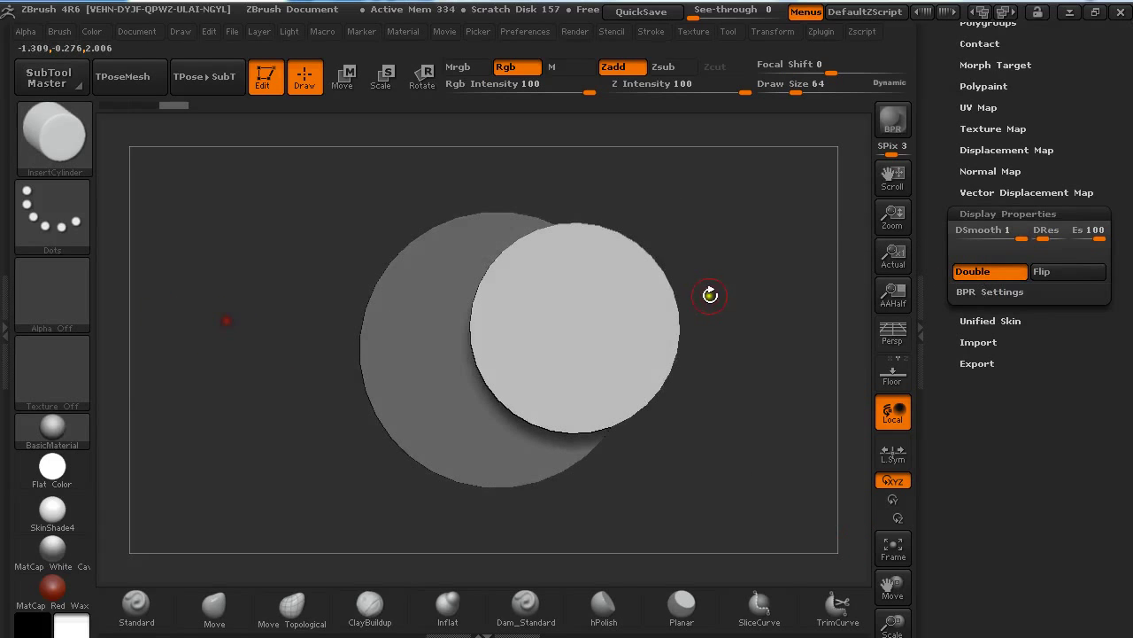
{"action": "left_click_drag", "start_coordinate": [1097, 138], "coordinate": [1119, 259]}
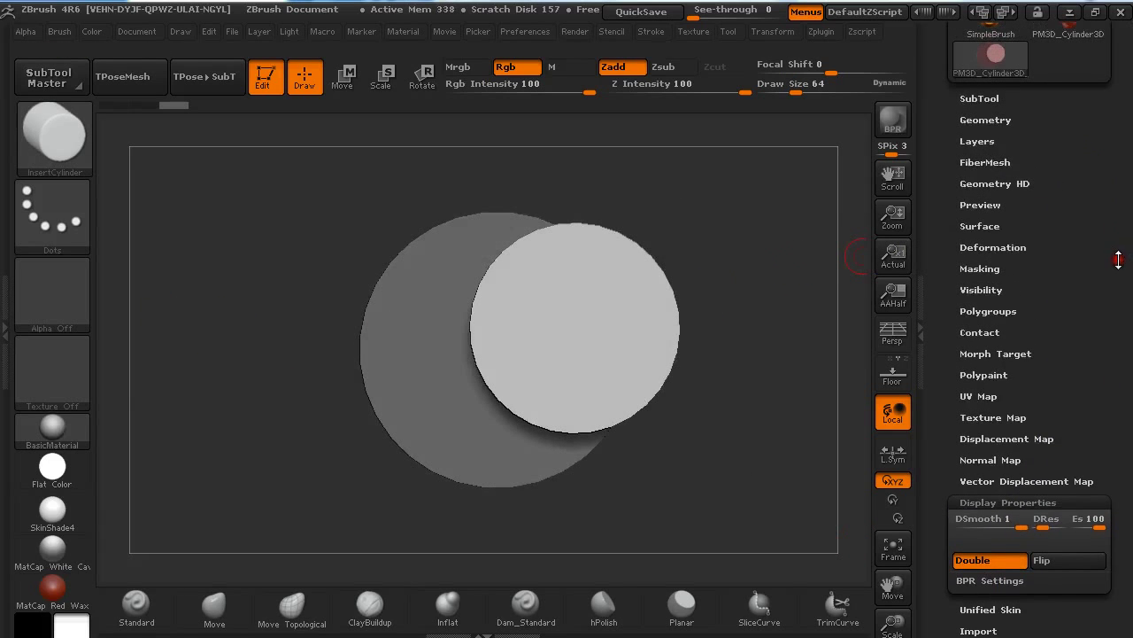
{"action": "left_click_drag", "start_coordinate": [720, 299], "coordinate": [759, 298]}
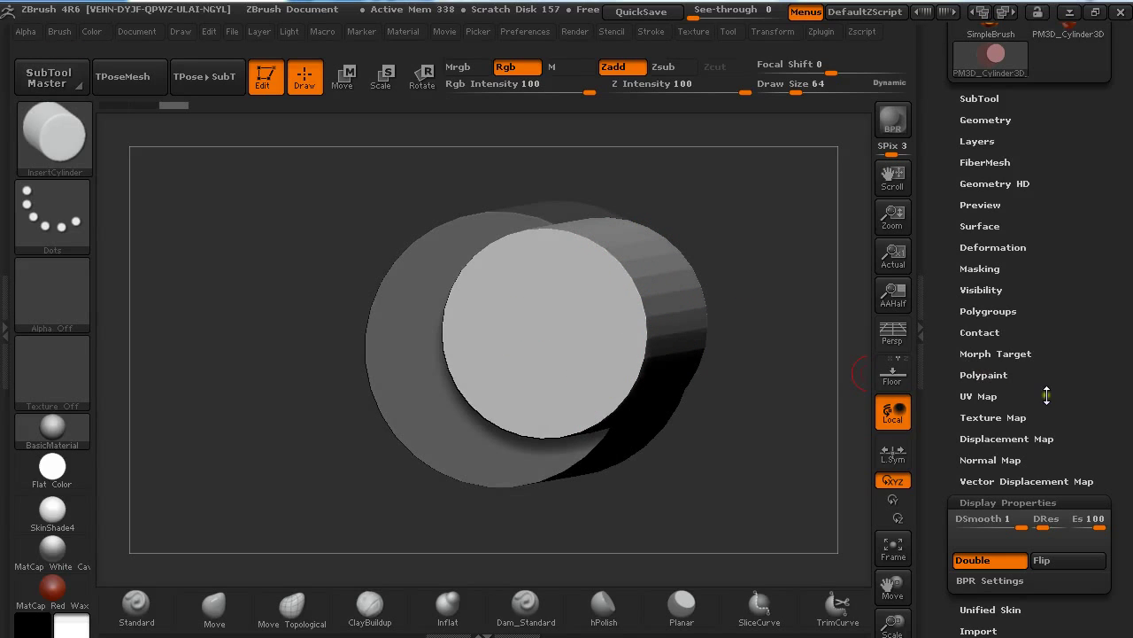
{"action": "left_click_drag", "start_coordinate": [1090, 371], "coordinate": [1078, 285]}
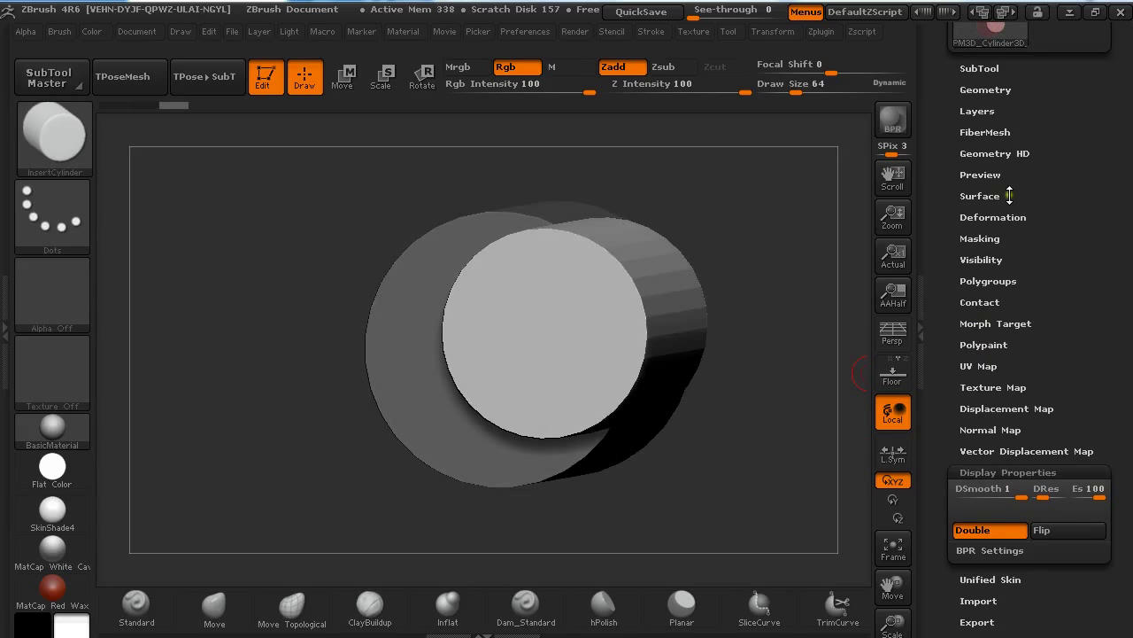
Expand Tool > Geometry for the DynaMesh controls and turn the cylinders near front-on
{"action": "left_click", "coordinate": [975, 91]}
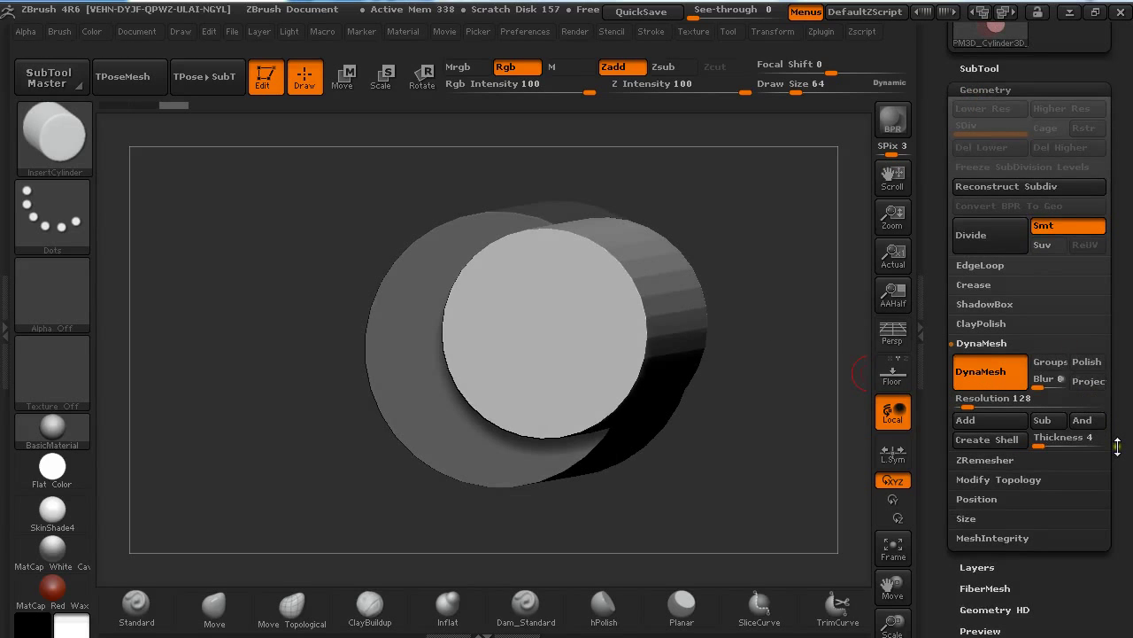
{"action": "left_click_drag", "start_coordinate": [1118, 447], "coordinate": [1119, 404]}
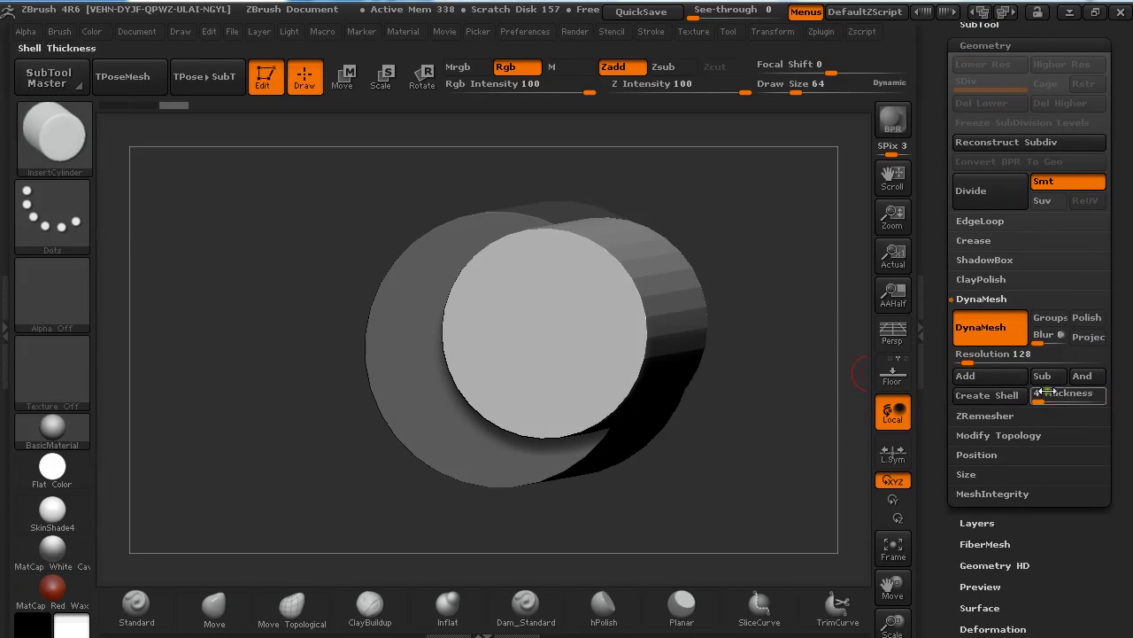
{"action": "left_click_drag", "start_coordinate": [850, 391], "coordinate": [815, 384]}
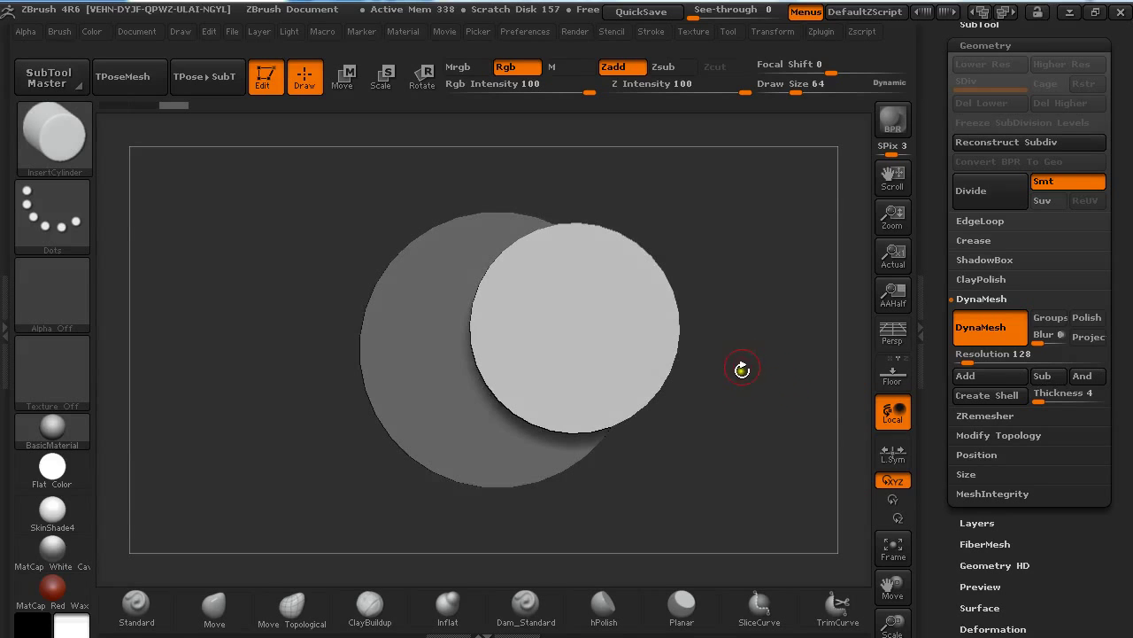
{"action": "mouse_move", "coordinate": [742, 368]}
{"action": "left_mouse_down", "text": "shift"}
{"action": "mouse_move", "coordinate": [749, 362]}
{"action": "mouse_move", "coordinate": [767, 387]}
{"action": "mouse_move", "coordinate": [735, 342]}
{"action": "mouse_move", "coordinate": [766, 400]}
{"action": "mouse_move", "coordinate": [736, 420]}
{"action": "mouse_move", "coordinate": [749, 420]}
{"action": "mouse_move", "coordinate": [749, 399]}
{"action": "mouse_move", "coordinate": [747, 451]}
{"action": "mouse_move", "coordinate": [753, 422]}
{"action": "mouse_move", "coordinate": [770, 448]}
{"action": "mouse_move", "coordinate": [749, 455]}
{"action": "mouse_move", "coordinate": [738, 435]}
{"action": "left_mouse_up", "text": "shift"}
Clear the mask and apply DynaMesh Sub to cut a crescent recess into the end face
{"action": "key", "text": "ctrl"}
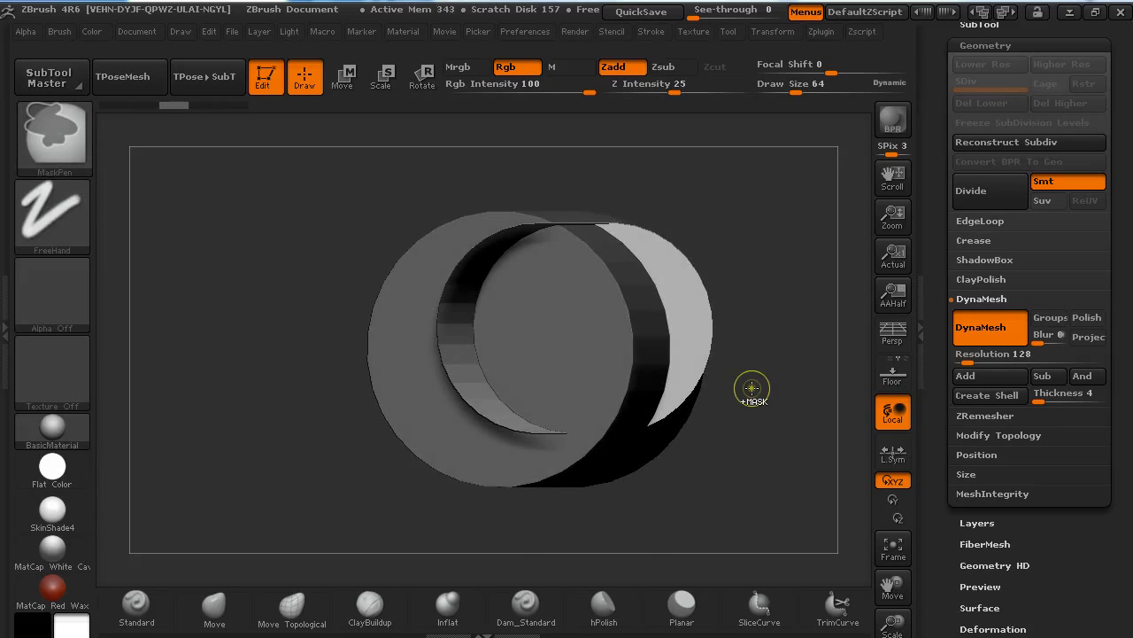
{"action": "mouse_move", "coordinate": [751, 387]}
{"action": "left_mouse_down", "text": "ctrl"}
{"action": "mouse_move", "coordinate": [782, 430]}
{"action": "mouse_move", "coordinate": [746, 385]}
{"action": "left_mouse_up", "text": "ctrl"}
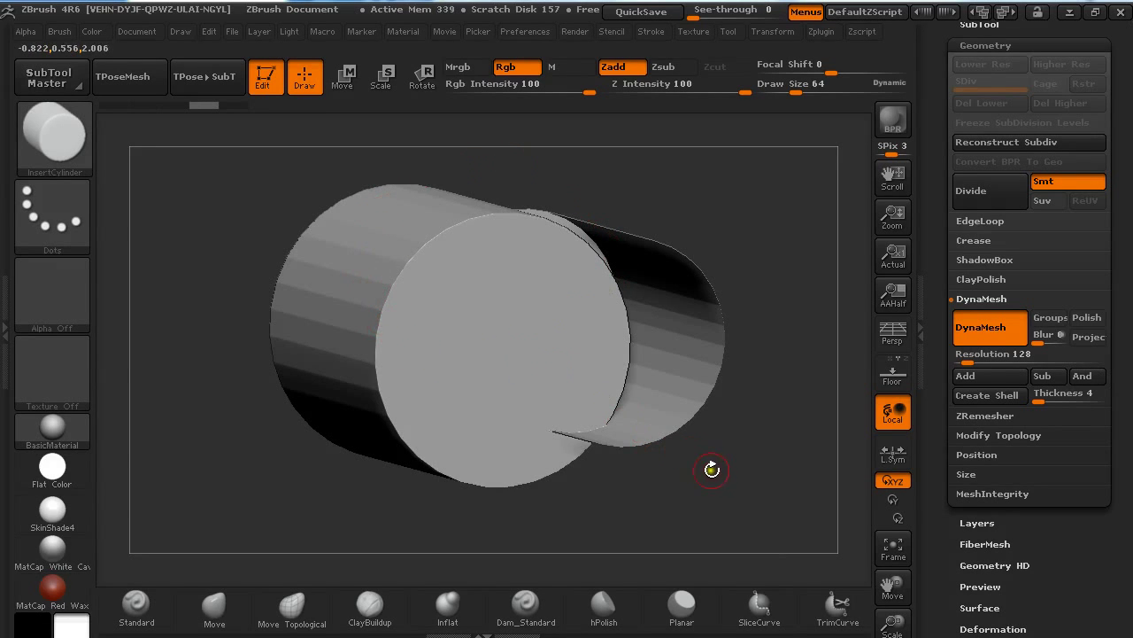
{"action": "mouse_move", "coordinate": [691, 452]}
{"action": "left_mouse_down"}
{"action": "mouse_move", "coordinate": [684, 460]}
{"action": "mouse_move", "coordinate": [699, 451]}
{"action": "left_mouse_up"}
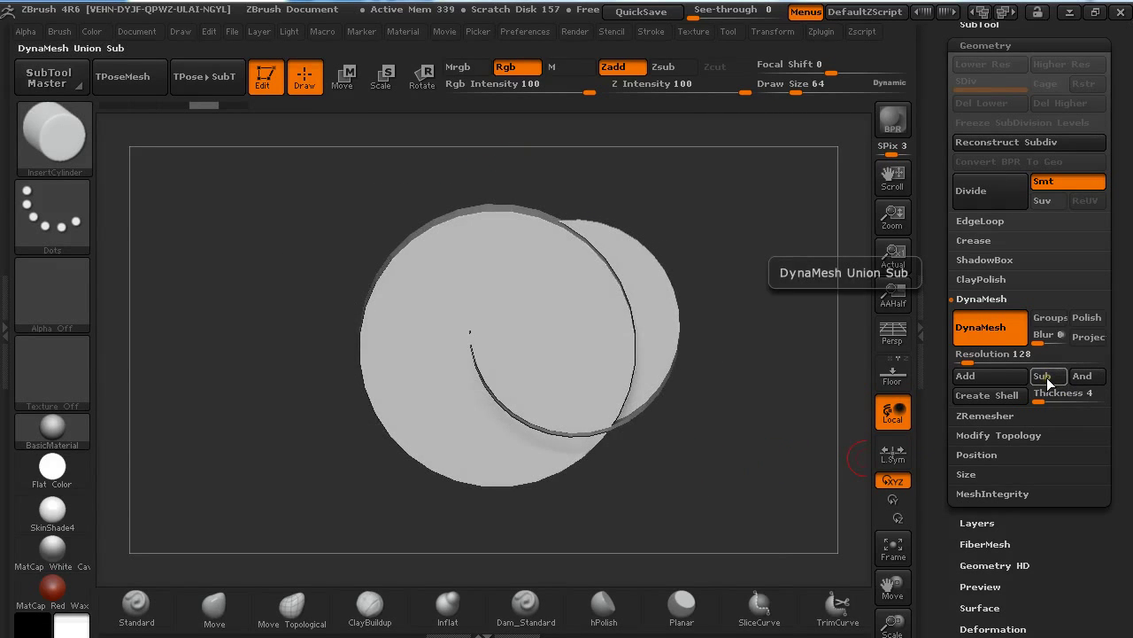
{"action": "left_click", "coordinate": [1044, 376]}
{"action": "mouse_move", "coordinate": [752, 389]}
{"action": "left_mouse_down"}
{"action": "mouse_move", "coordinate": [716, 392]}
{"action": "mouse_move", "coordinate": [754, 389]}
{"action": "mouse_move", "coordinate": [754, 400]}
{"action": "mouse_move", "coordinate": [747, 391]}
{"action": "left_mouse_up"}
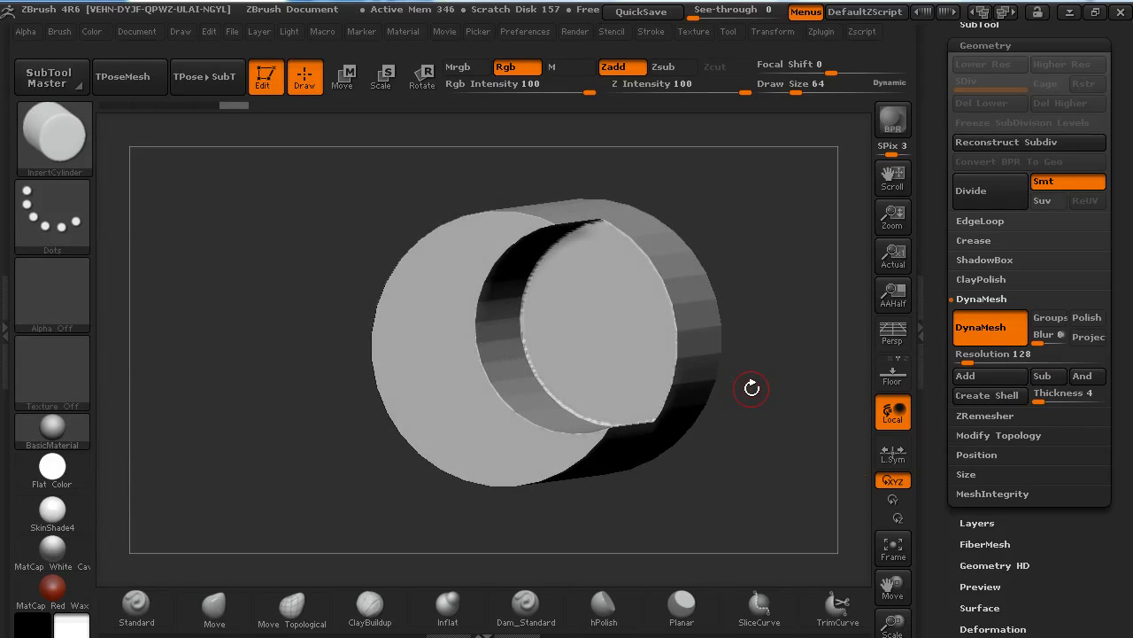
{"action": "mouse_move", "coordinate": [762, 386]}
{"action": "left_mouse_down"}
{"action": "mouse_move", "coordinate": [772, 440]}
{"action": "mouse_move", "coordinate": [748, 393]}
{"action": "left_mouse_up"}
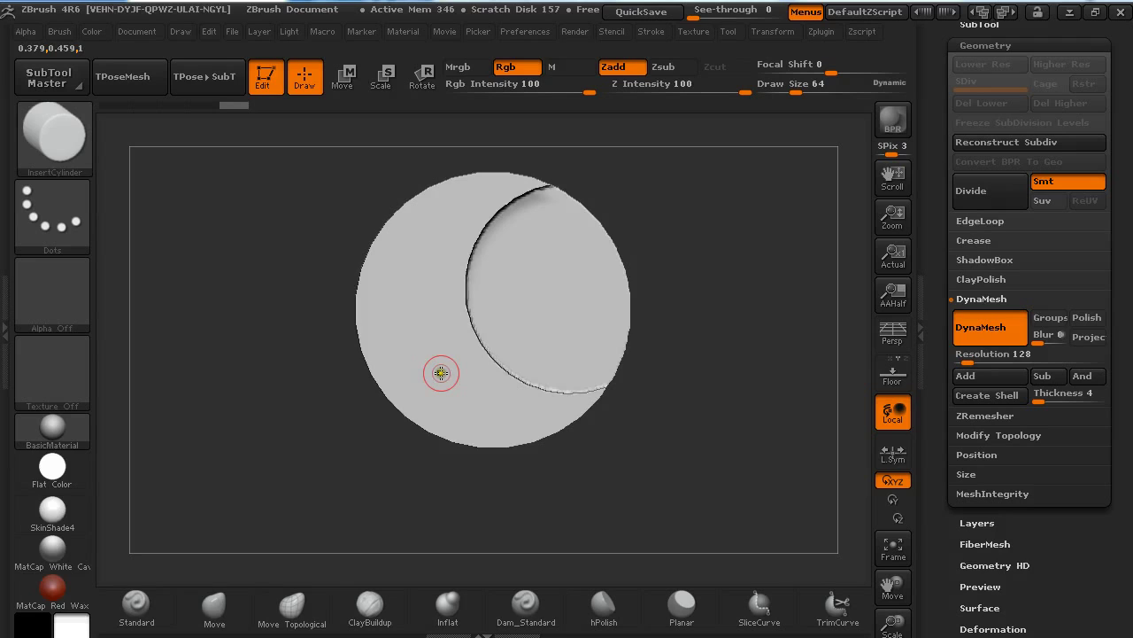
{"action": "left_click", "coordinate": [396, 377]}
{"action": "left_click_drag", "start_coordinate": [397, 379], "coordinate": [431, 430]}
{"action": "left_click_drag", "start_coordinate": [266, 486], "coordinate": [299, 472]}
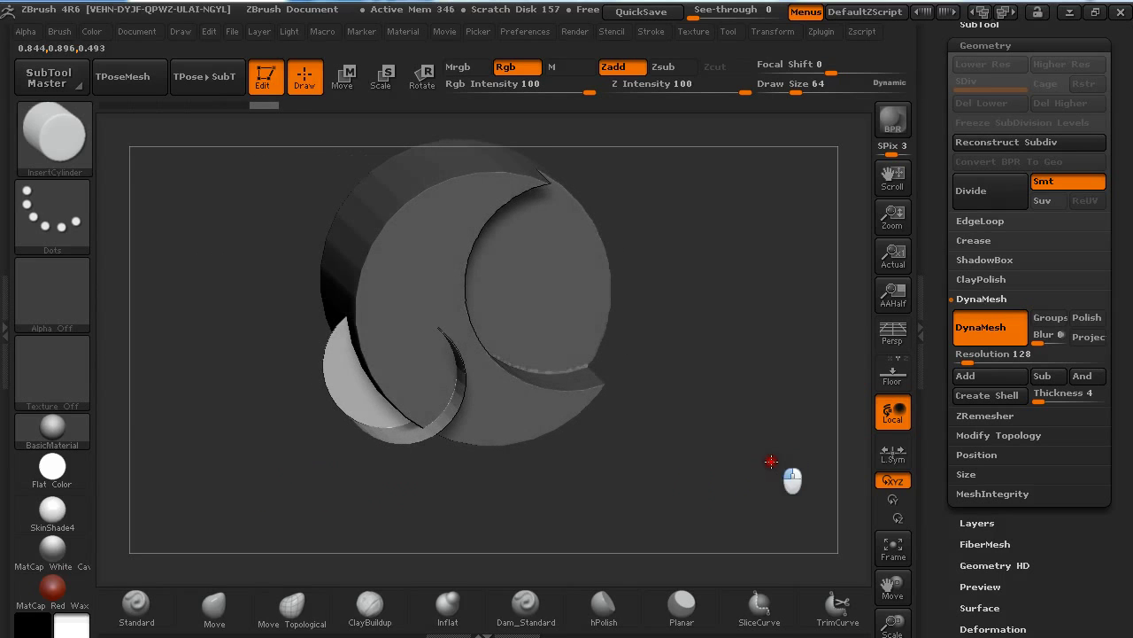
{"action": "left_click_drag", "start_coordinate": [735, 379], "coordinate": [747, 403], "text": "shift"}
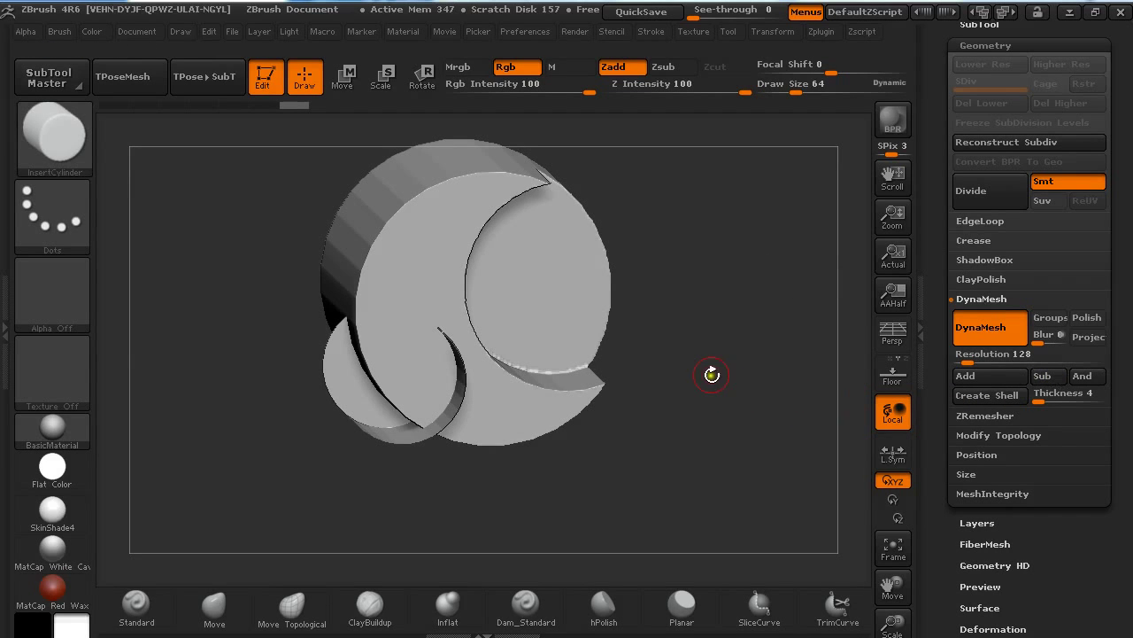
{"action": "left_click_drag", "start_coordinate": [756, 443], "coordinate": [696, 425], "text": "ctrl"}
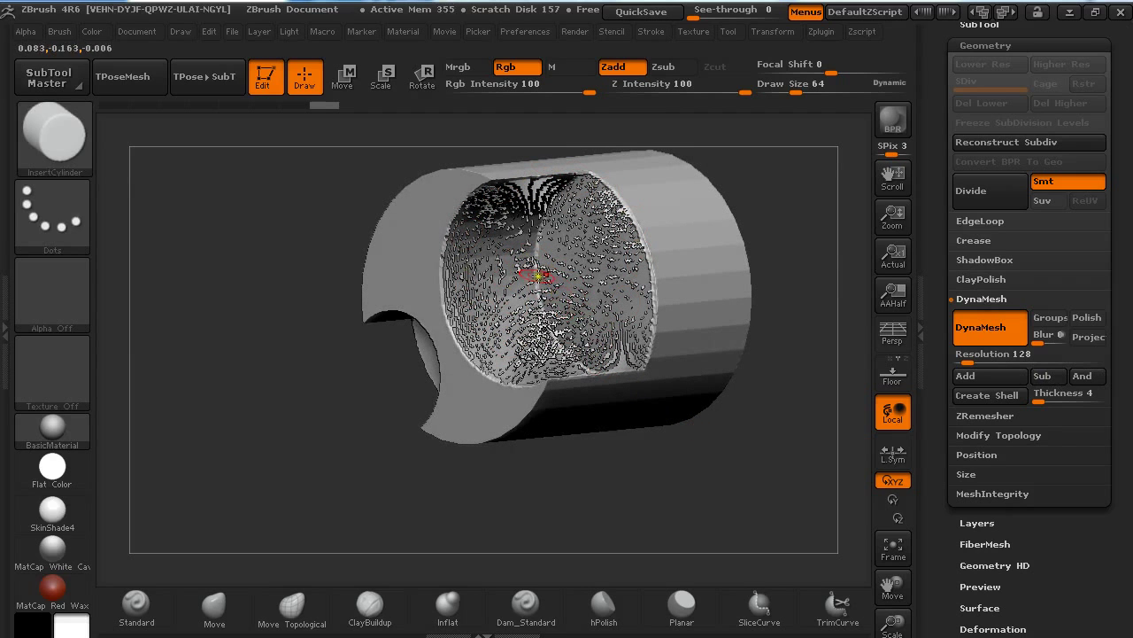
{"action": "mouse_move", "coordinate": [703, 487]}
{"action": "left_mouse_down"}
{"action": "mouse_move", "coordinate": [738, 502]}
{"action": "mouse_move", "coordinate": [726, 481]}
{"action": "left_mouse_up"}
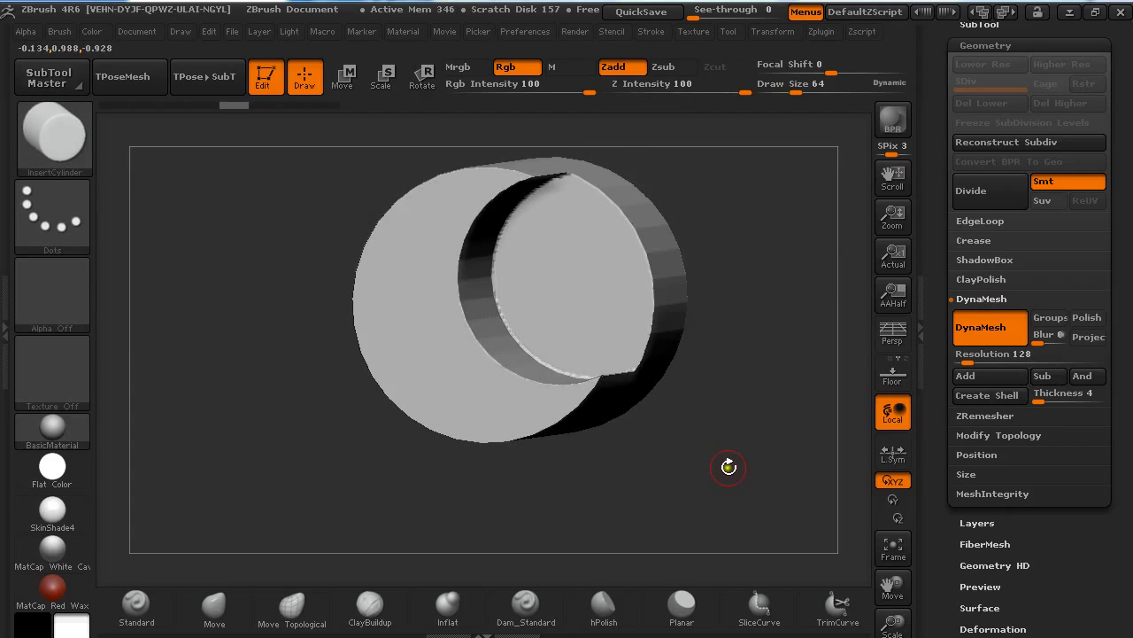
Merge the whole mesh into one polygroup with Ctrl+W, checking it in polyframe
{"action": "key", "text": "shift+f"}
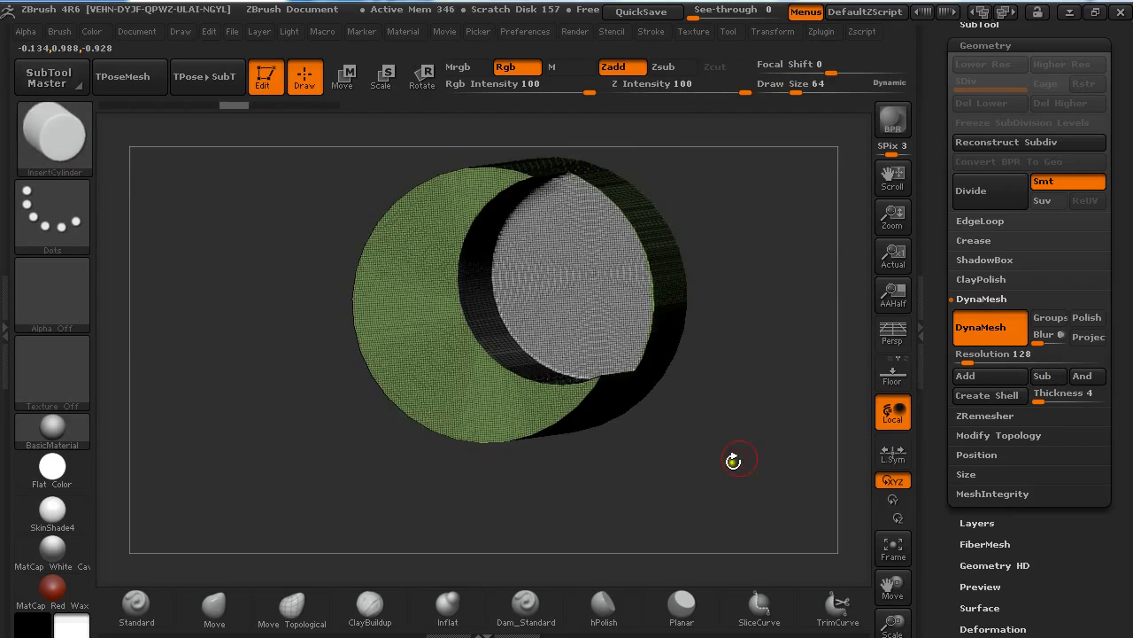
{"action": "left_click_drag", "start_coordinate": [732, 464], "coordinate": [728, 456]}
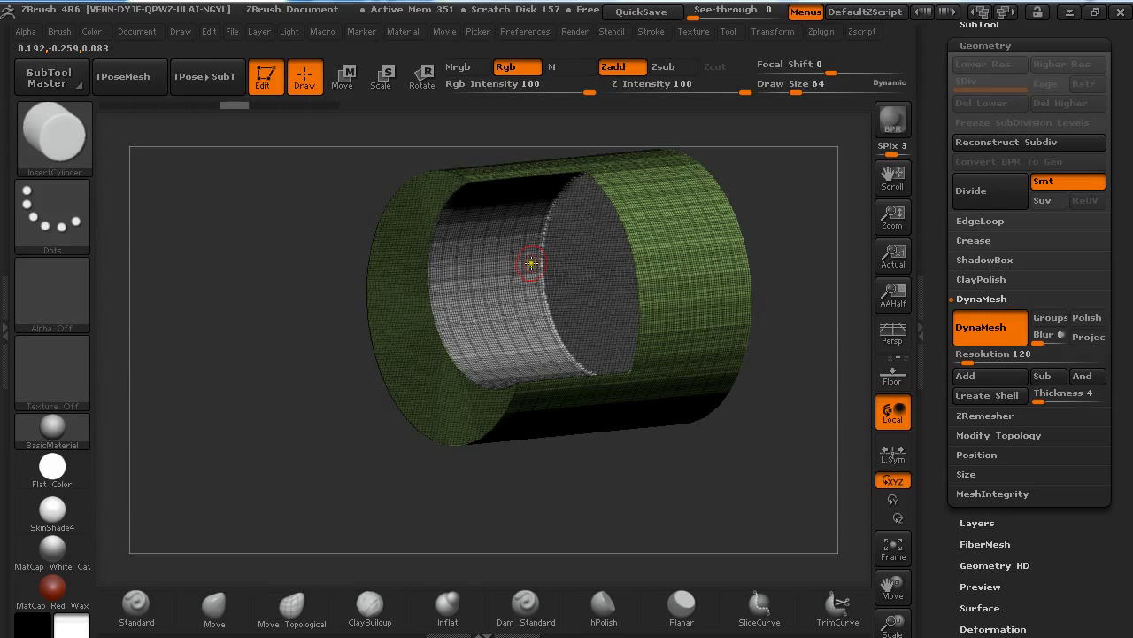
{"action": "key", "text": "ctrl+w"}
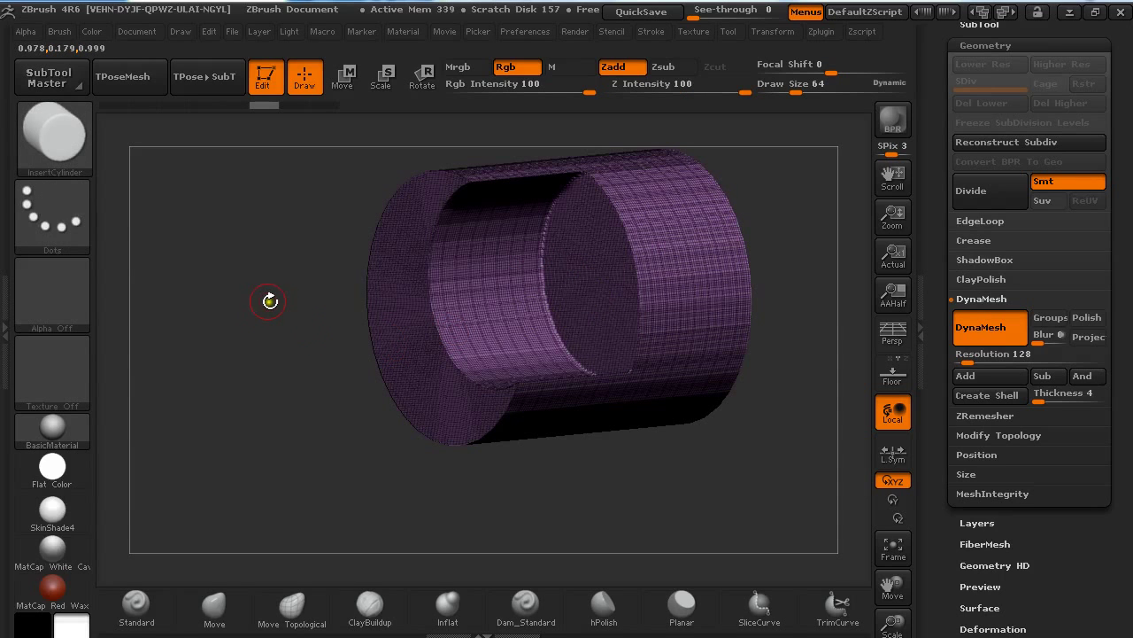
{"action": "mouse_move", "coordinate": [270, 301]}
{"action": "left_mouse_down"}
{"action": "mouse_move", "coordinate": [306, 325]}
{"action": "mouse_move", "coordinate": [321, 307]}
{"action": "left_mouse_up"}
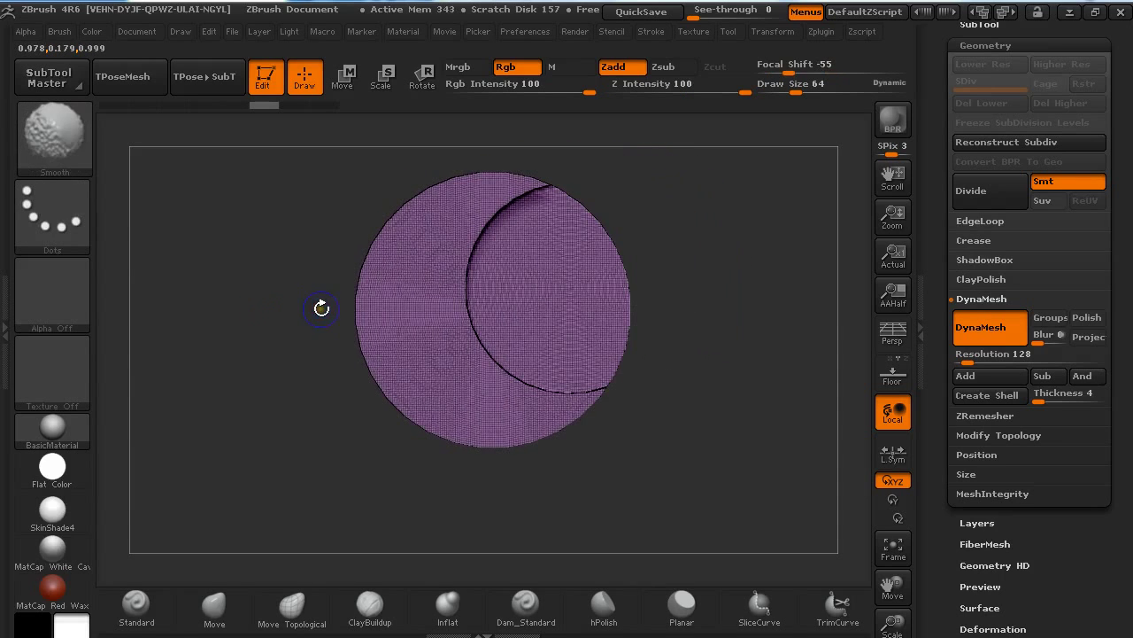
{"action": "key", "text": "shift+f"}
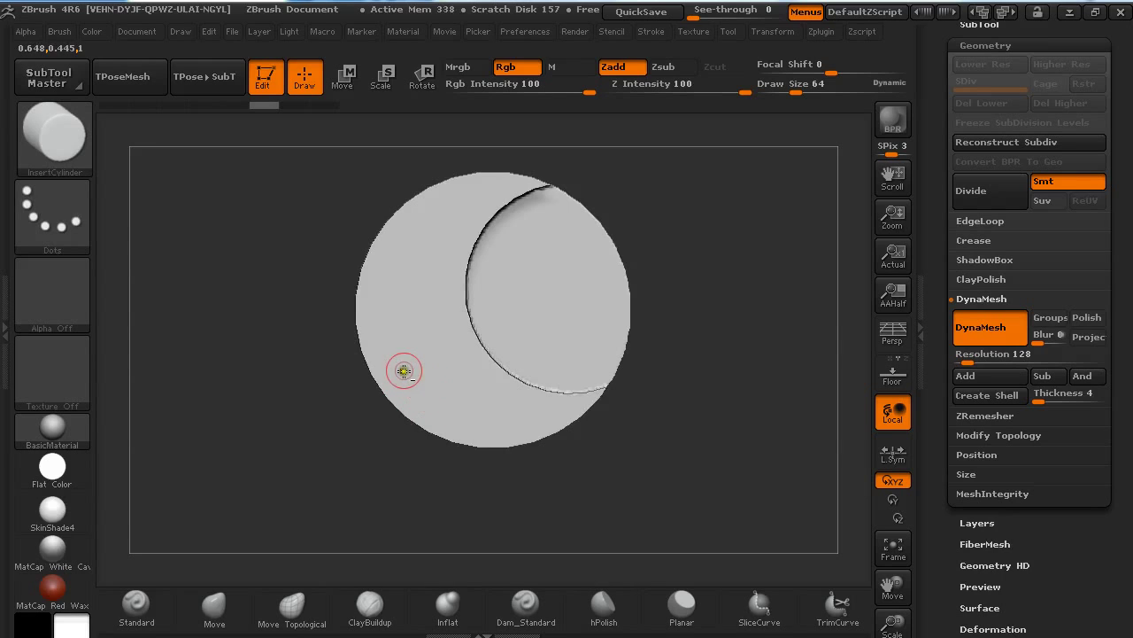
Insert a small cylinder at the lower-left edge, clear the mask, and remesh to carve it
{"action": "left_click_drag", "start_coordinate": [399, 369], "coordinate": [426, 433]}
{"action": "key", "text": "ctrl"}
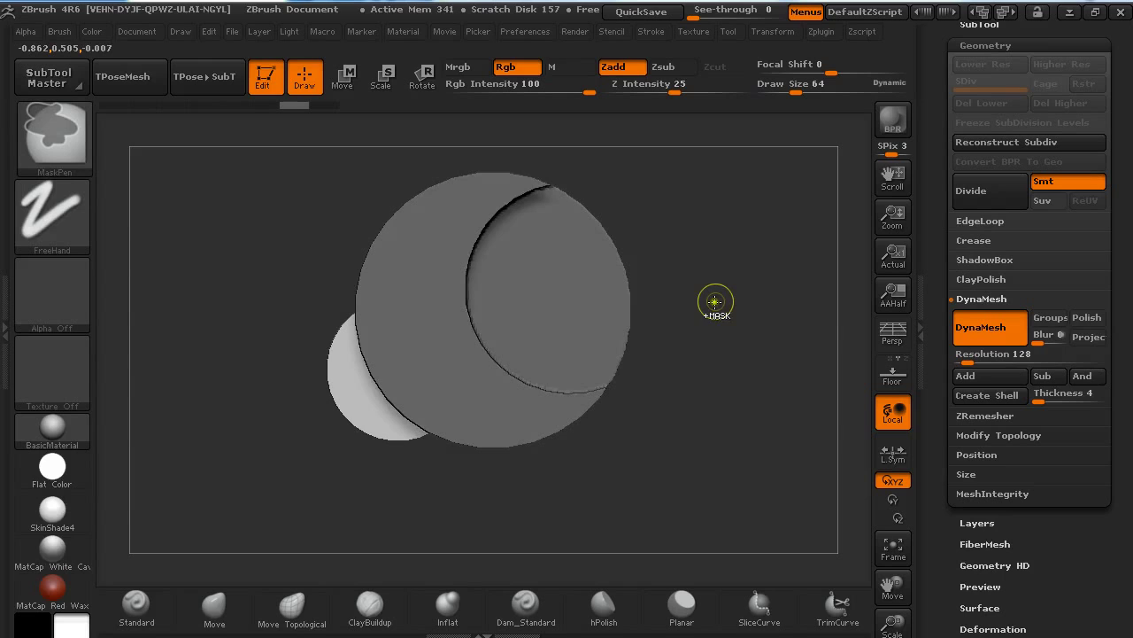
{"action": "left_click_drag", "start_coordinate": [699, 285], "coordinate": [741, 365], "text": "ctrl"}
{"action": "left_click_drag", "start_coordinate": [696, 306], "coordinate": [591, 319], "text": "ctrl"}
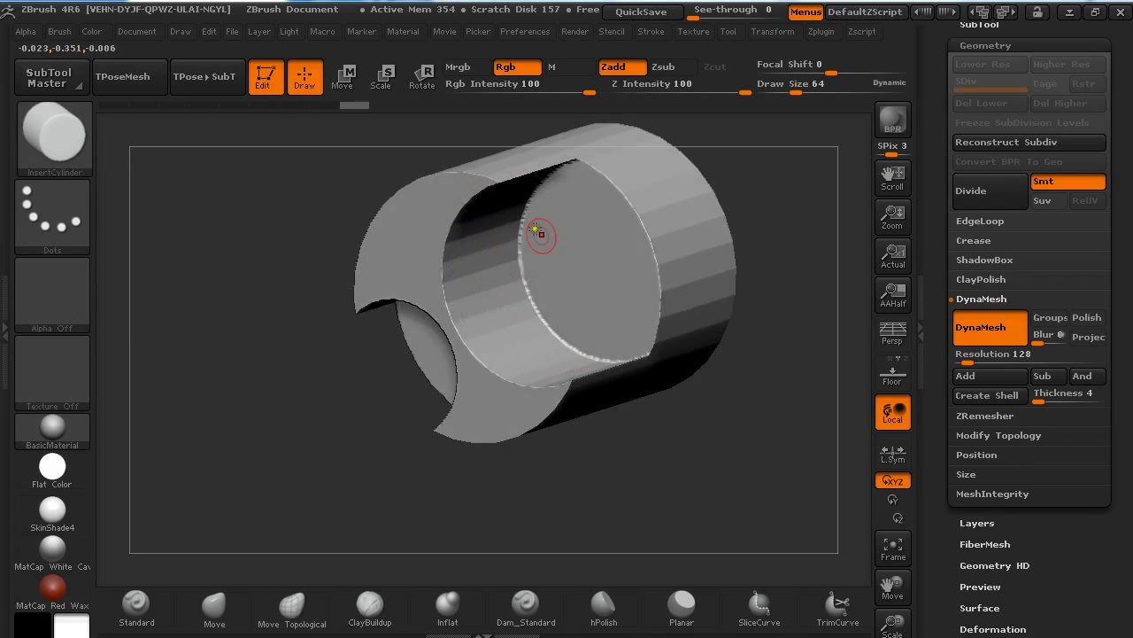
Remesh the twice-carved cylinder into one polygroup and snap it to an exact front view
{"action": "left_click_drag", "start_coordinate": [336, 404], "coordinate": [440, 357]}
{"action": "key", "text": "shift+f"}
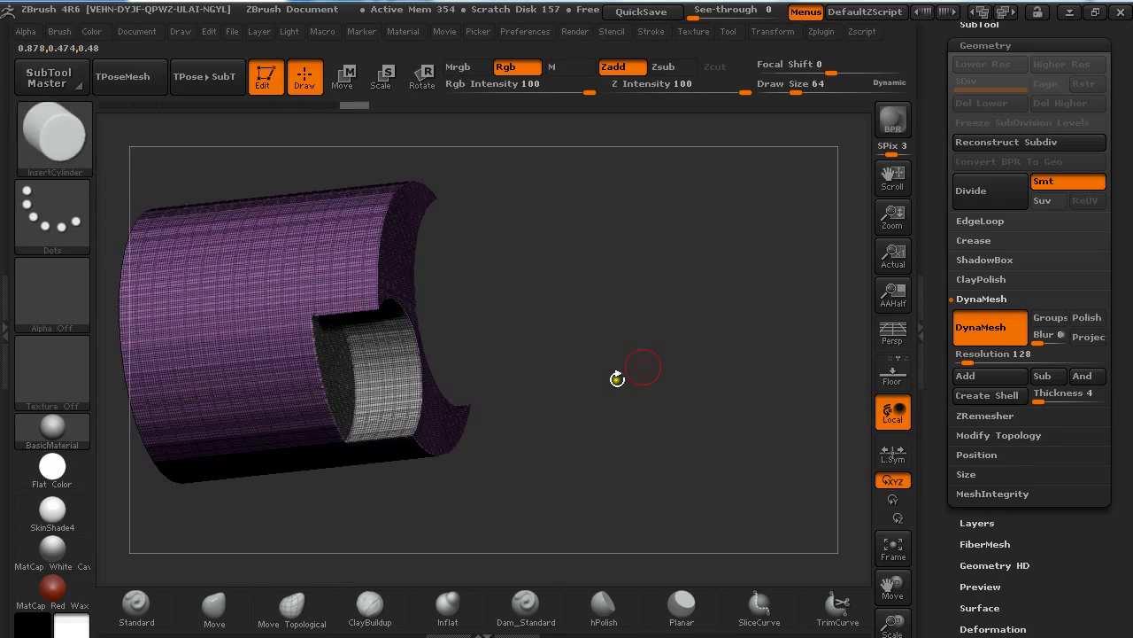
{"action": "left_click_drag", "start_coordinate": [615, 380], "coordinate": [604, 334]}
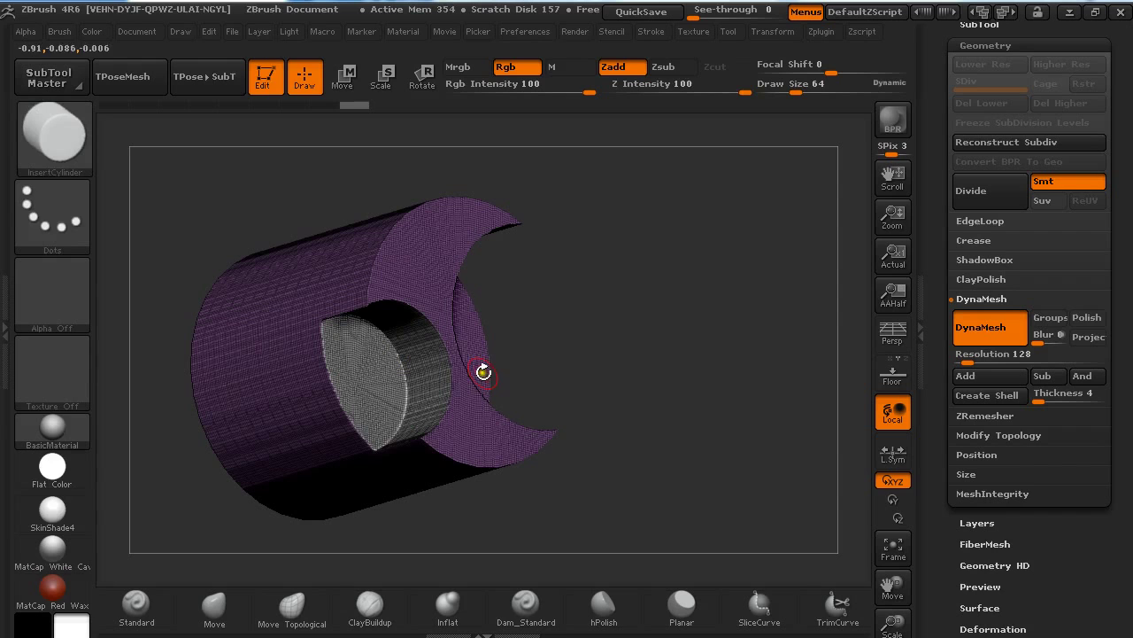
{"action": "left_click_drag", "start_coordinate": [481, 370], "coordinate": [554, 382], "text": "ctrl"}
{"action": "mouse_move", "coordinate": [640, 331]}
{"action": "left_mouse_down"}
{"action": "mouse_move", "coordinate": [657, 355]}
{"action": "mouse_move", "coordinate": [626, 336]}
{"action": "left_mouse_up"}
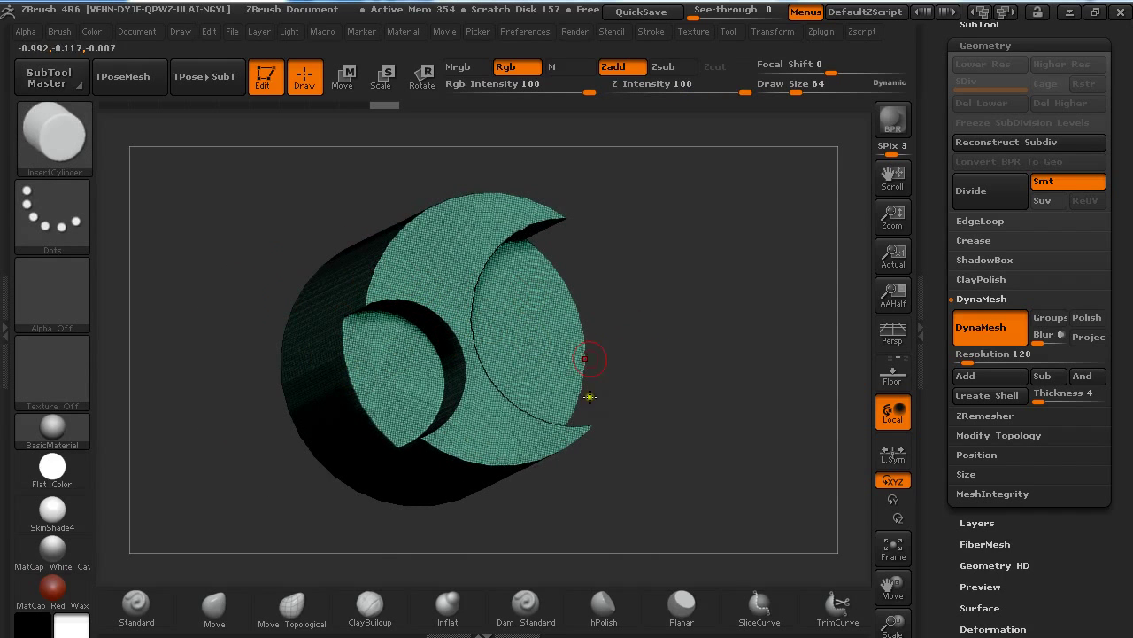
{"action": "mouse_move", "coordinate": [748, 308]}
{"action": "left_mouse_down"}
{"action": "mouse_move", "coordinate": [721, 316]}
{"action": "mouse_move", "coordinate": [726, 328]}
{"action": "mouse_move", "coordinate": [749, 319]}
{"action": "left_mouse_up"}
{"action": "key", "text": "shift+f"}
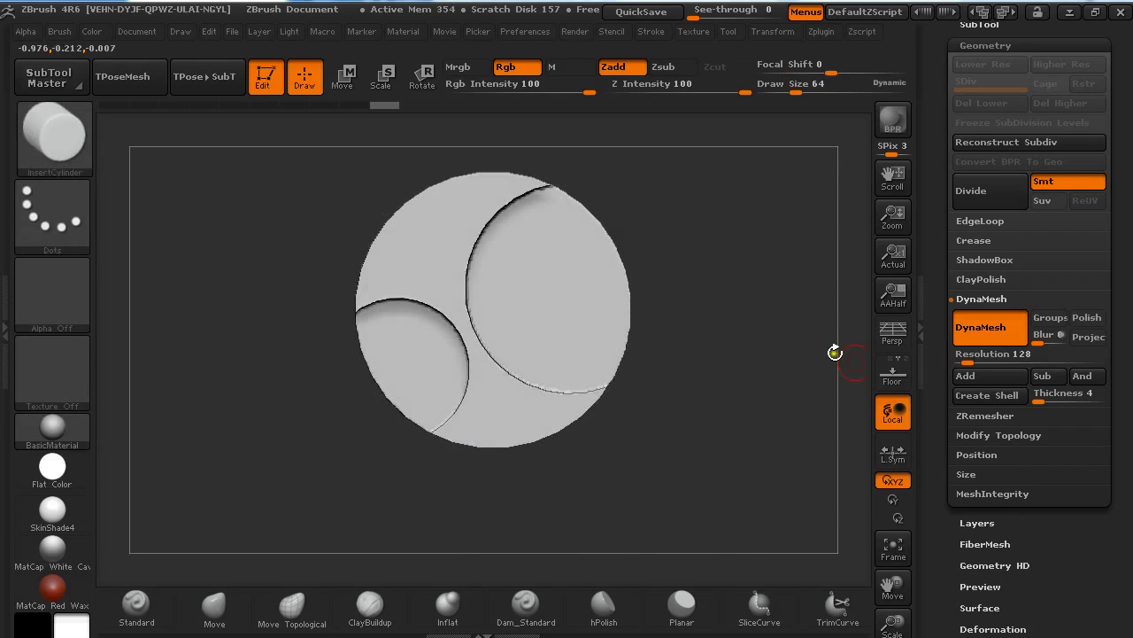
{"action": "left_click_drag", "start_coordinate": [725, 278], "coordinate": [744, 357], "text": "alt"}
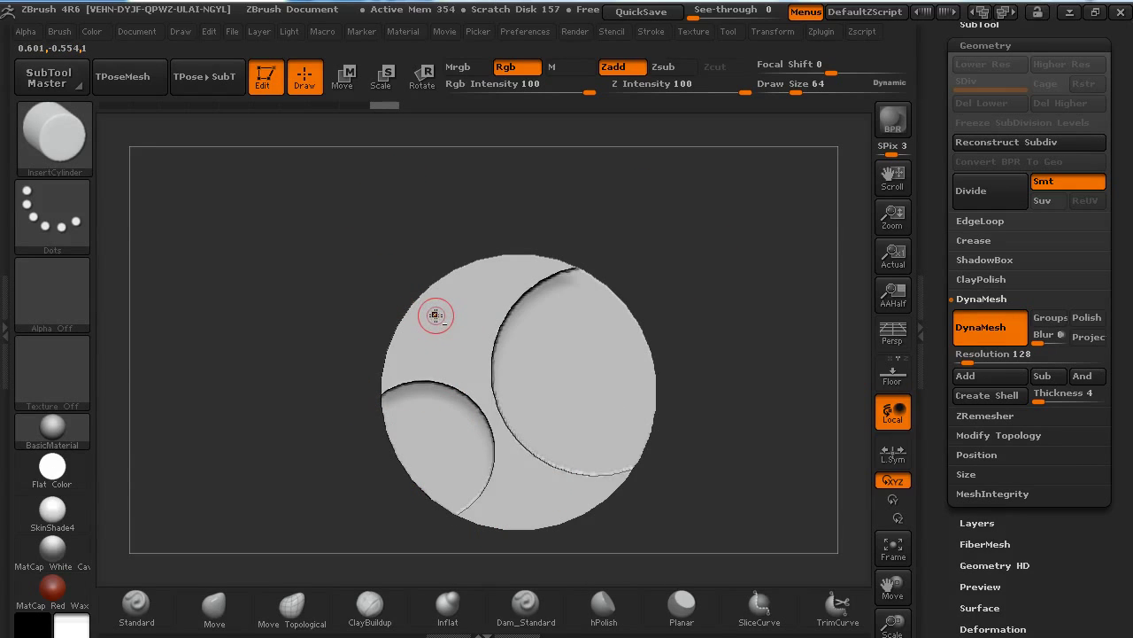
Insert a large cylinder, slide it sideways with a transpose line to partly overlap, and clear the mask
{"action": "mouse_move", "coordinate": [436, 316]}
{"action": "left_mouse_down"}
{"action": "mouse_move", "coordinate": [513, 399]}
{"action": "mouse_move", "coordinate": [539, 449]}
{"action": "left_mouse_up"}
{"action": "left_click_drag", "start_coordinate": [691, 409], "coordinate": [645, 437]}
{"action": "key", "text": "w"}
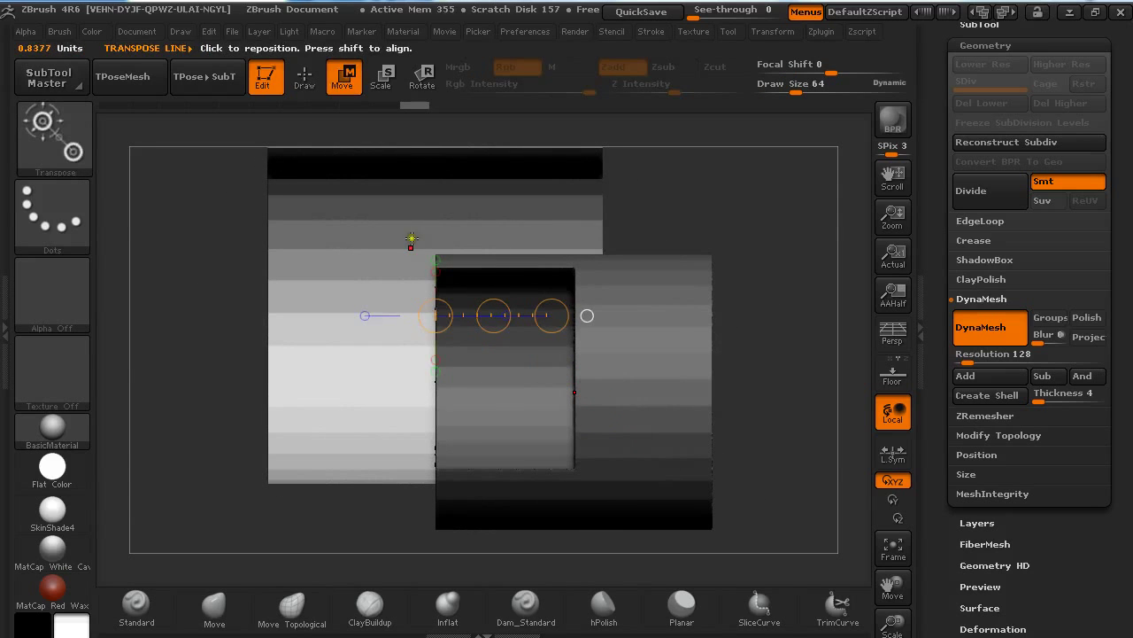
{"action": "left_click_drag", "start_coordinate": [389, 244], "coordinate": [631, 246]}
{"action": "mouse_move", "coordinate": [513, 248]}
{"action": "left_mouse_down"}
{"action": "mouse_move", "coordinate": [655, 239]}
{"action": "mouse_move", "coordinate": [645, 240]}
{"action": "left_mouse_up"}
{"action": "left_click_drag", "start_coordinate": [321, 336], "coordinate": [261, 365]}
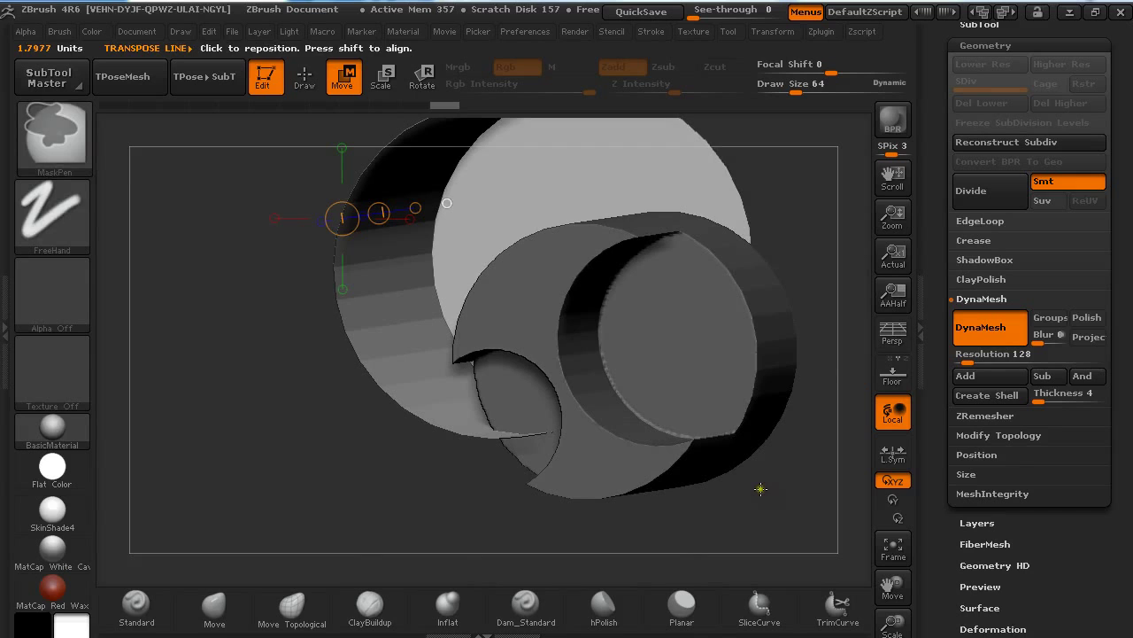
{"action": "left_click_drag", "start_coordinate": [762, 478], "coordinate": [832, 542], "text": "ctrl"}
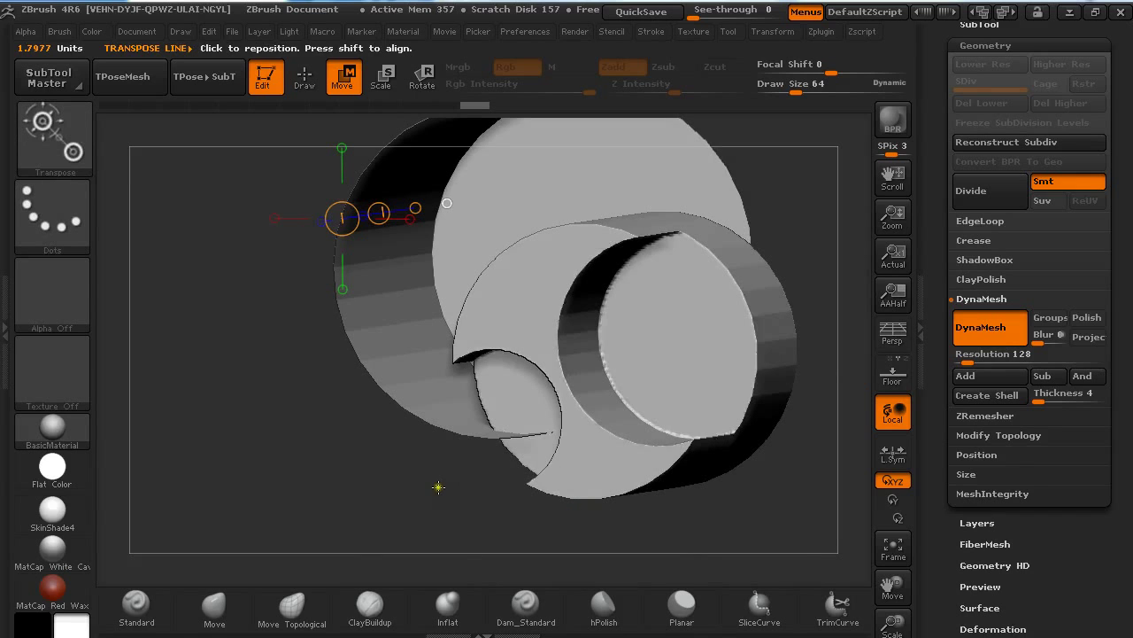
{"action": "mouse_move", "coordinate": [352, 467]}
{"action": "left_mouse_down"}
{"action": "mouse_move", "coordinate": [438, 480]}
{"action": "mouse_move", "coordinate": [334, 470]}
{"action": "left_mouse_up"}
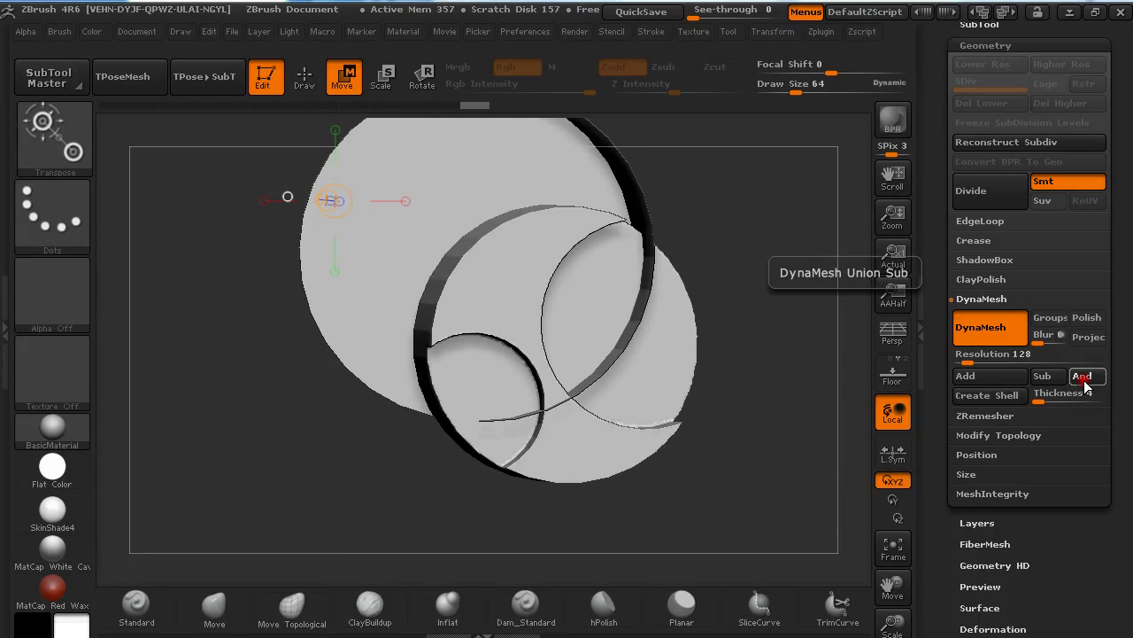
Apply DynaMesh And to keep only the cylinders' overlap, then return to Draw mode
{"action": "left_click", "coordinate": [1084, 378]}
{"action": "mouse_move", "coordinate": [736, 389]}
{"action": "left_mouse_down"}
{"action": "mouse_move", "coordinate": [677, 388]}
{"action": "mouse_move", "coordinate": [665, 336]}
{"action": "mouse_move", "coordinate": [721, 397]}
{"action": "mouse_move", "coordinate": [690, 341]}
{"action": "mouse_move", "coordinate": [699, 398]}
{"action": "mouse_move", "coordinate": [723, 221]}
{"action": "mouse_move", "coordinate": [716, 385]}
{"action": "mouse_move", "coordinate": [696, 405]}
{"action": "mouse_move", "coordinate": [708, 377]}
{"action": "mouse_move", "coordinate": [721, 384]}
{"action": "mouse_move", "coordinate": [697, 383]}
{"action": "left_mouse_up"}
{"action": "key", "text": "q"}
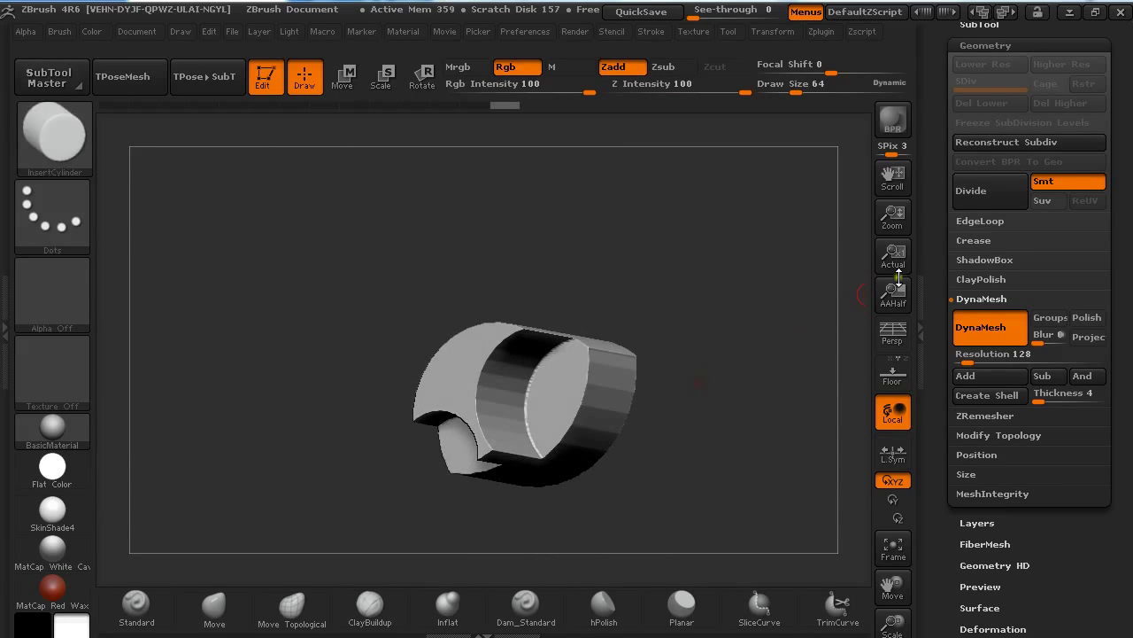